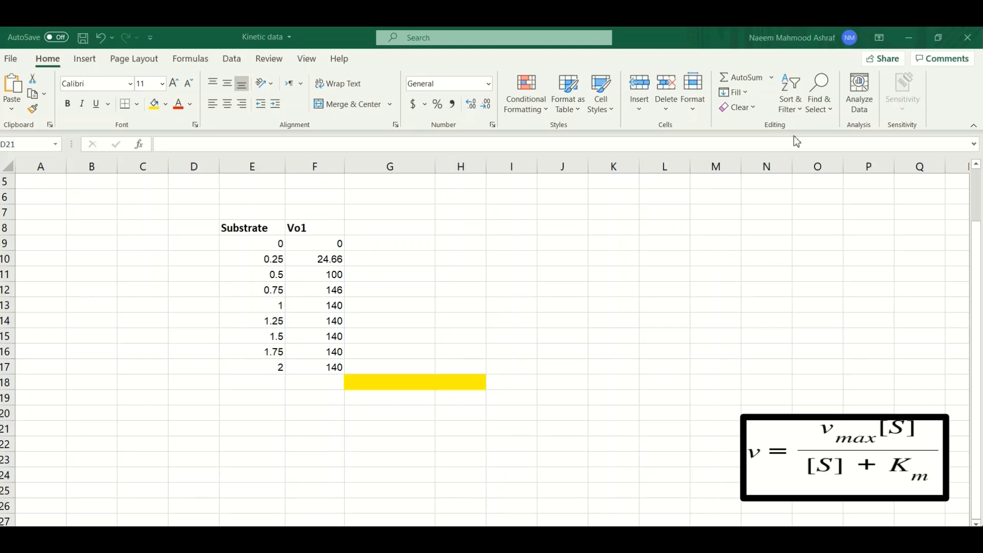
Step: Review the Substrate and Vo1 values, including 0.75 with velocity 146 and the 24.66 reading
left_click(260, 229)
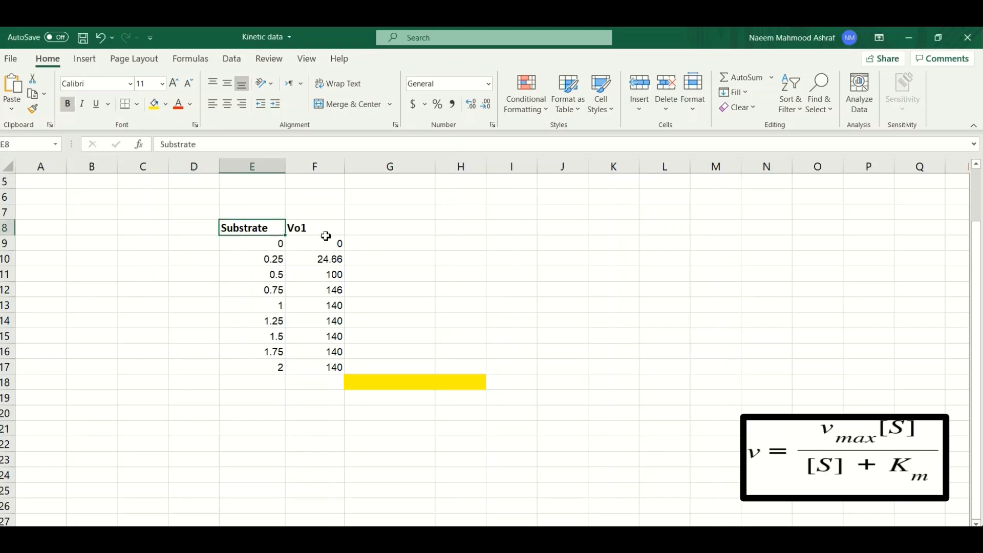
left_click(326, 233)
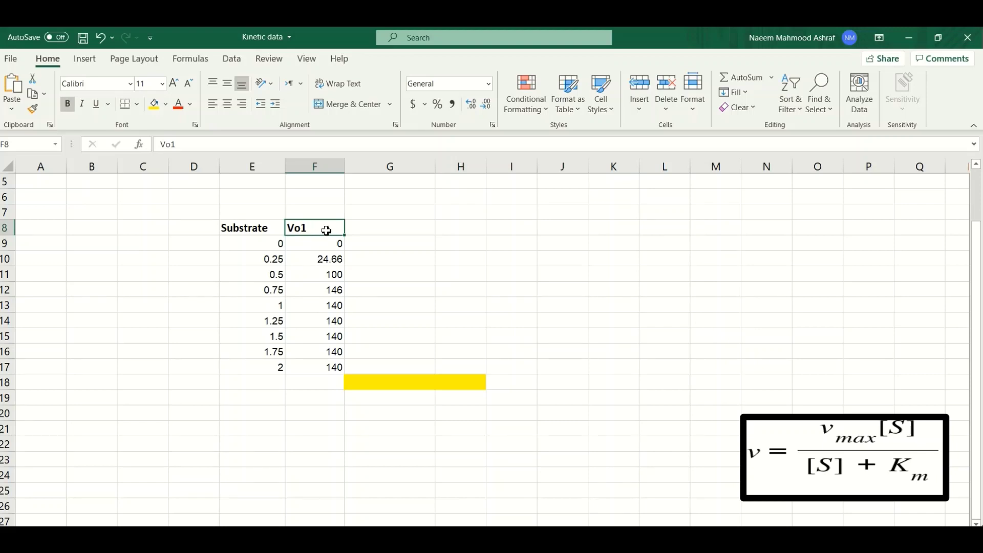
left_click(316, 256)
left_click(315, 230)
left_click(272, 230)
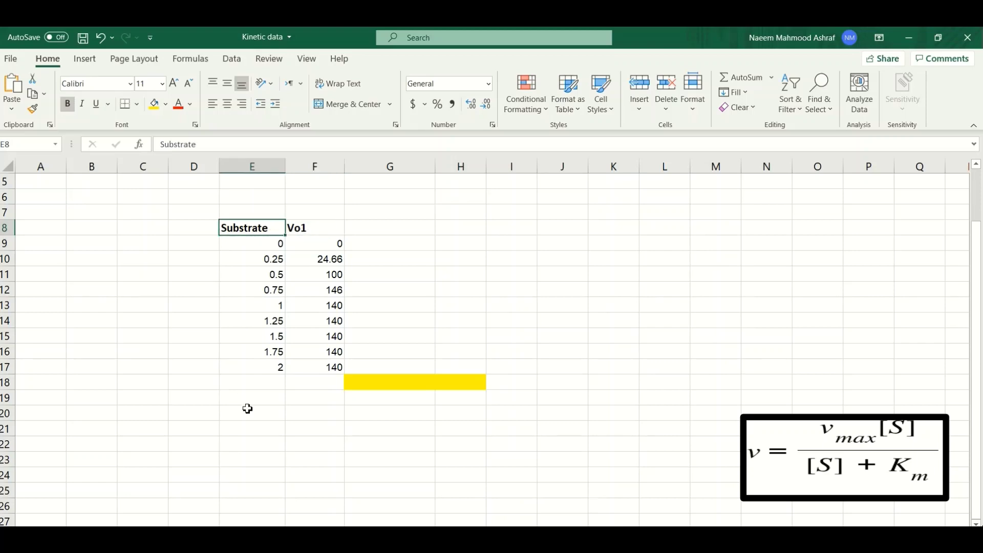
key("Down")
key("Down")
key("Up")
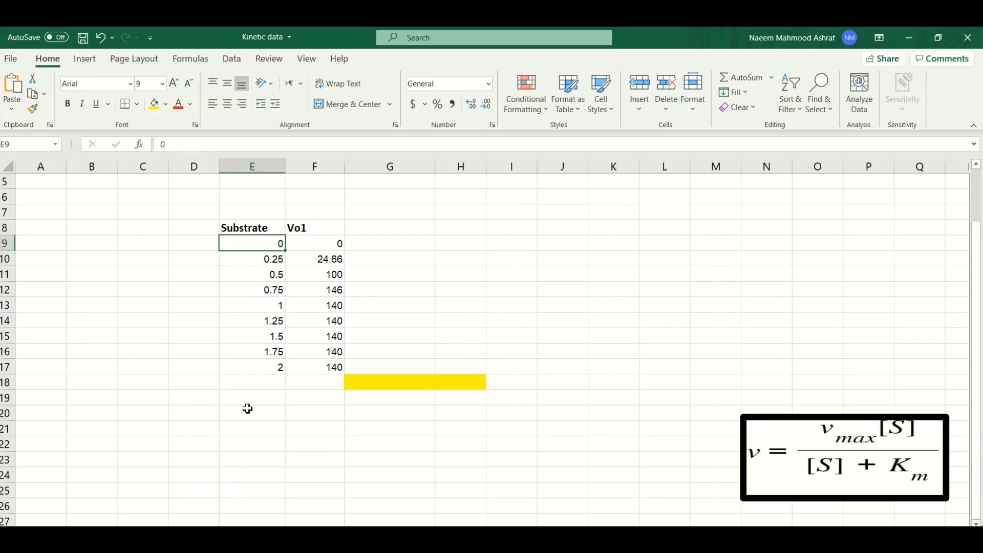
key("Down")
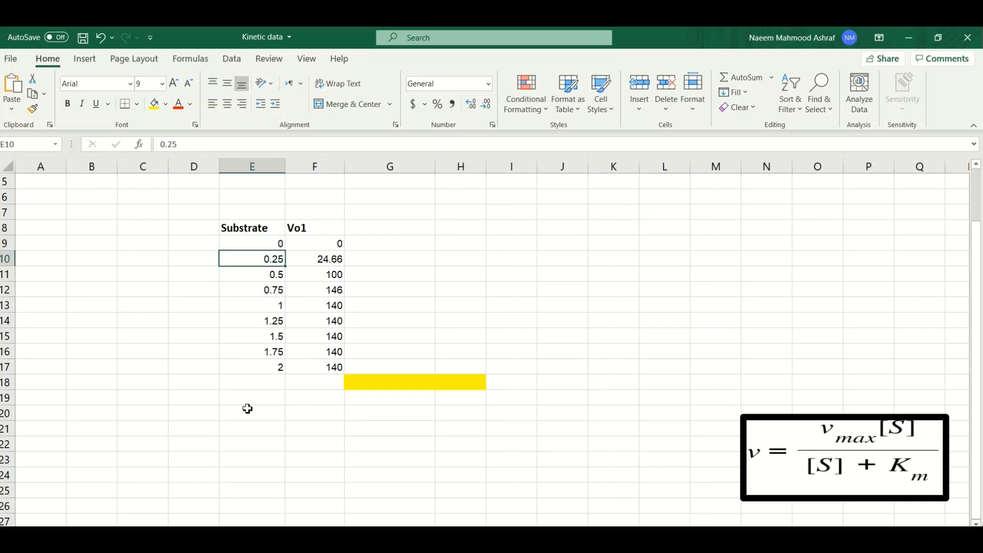
key("Down")
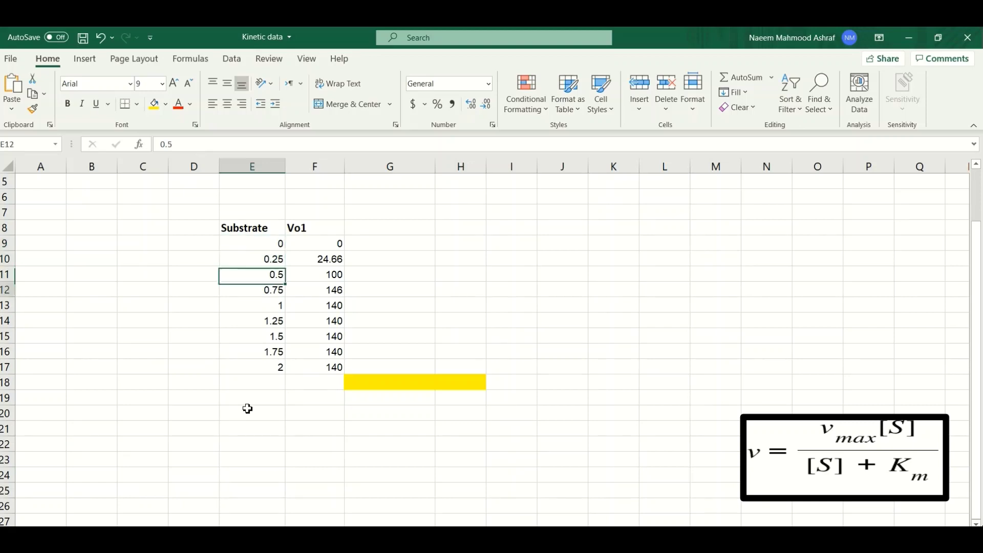
key("Down")
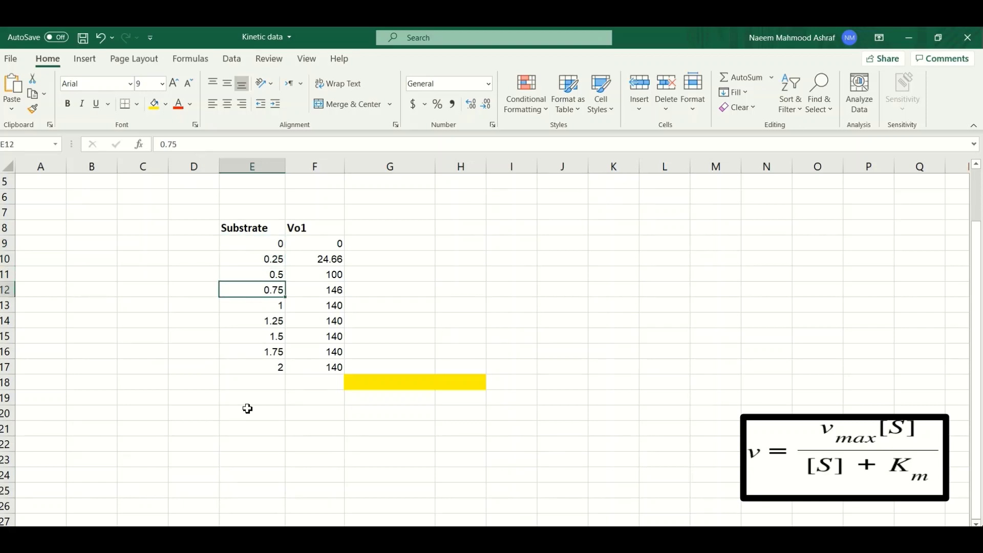
key("Right")
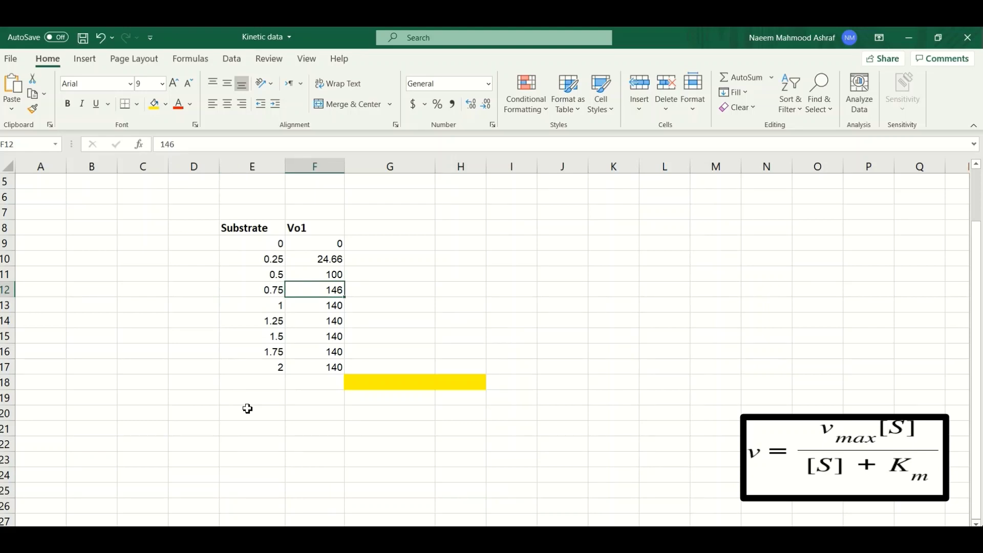
key("Up")
key("Up")
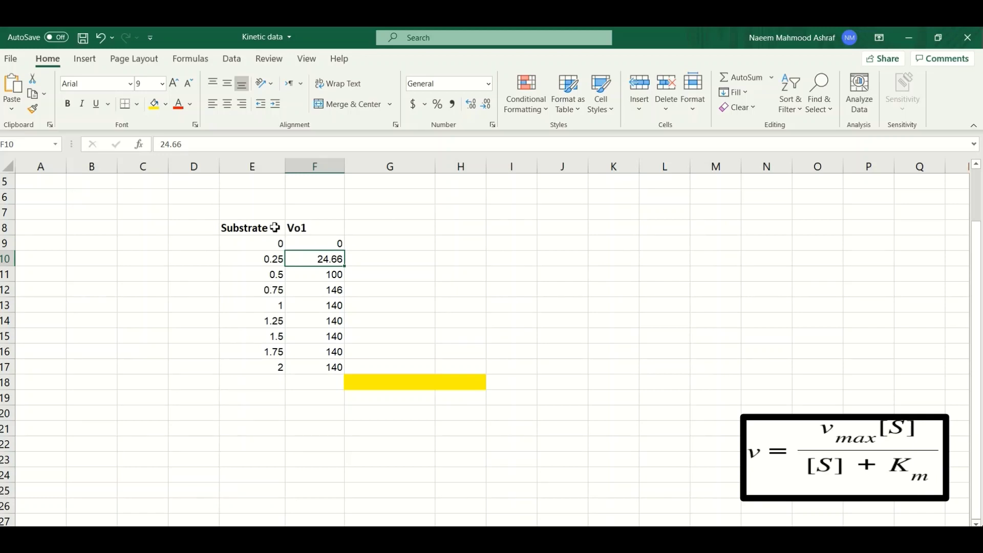
Step: Insert a Scatter with Straight Lines chart of E8:F17 and place it right of the table
left_click_drag(247, 225, 312, 368)
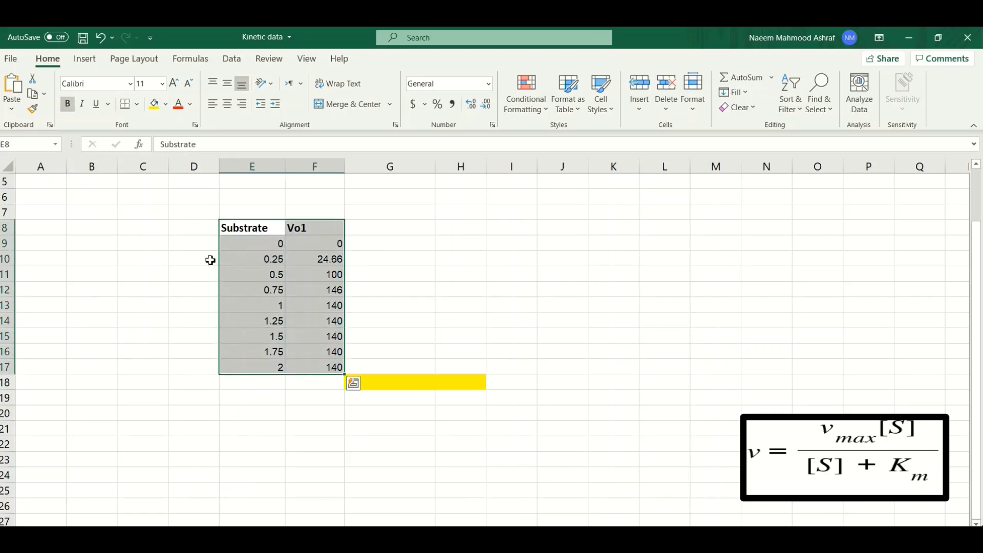
left_click(86, 60)
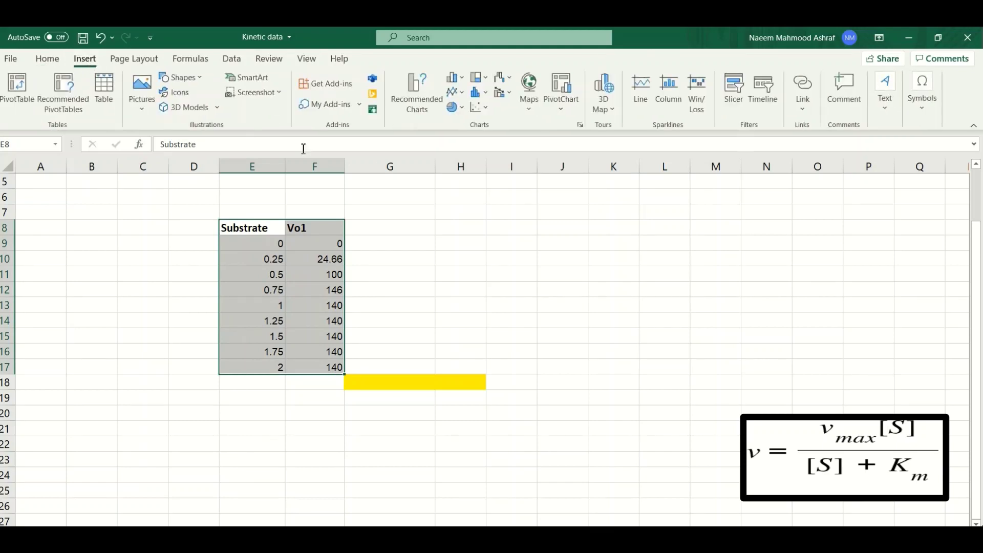
left_click(488, 109)
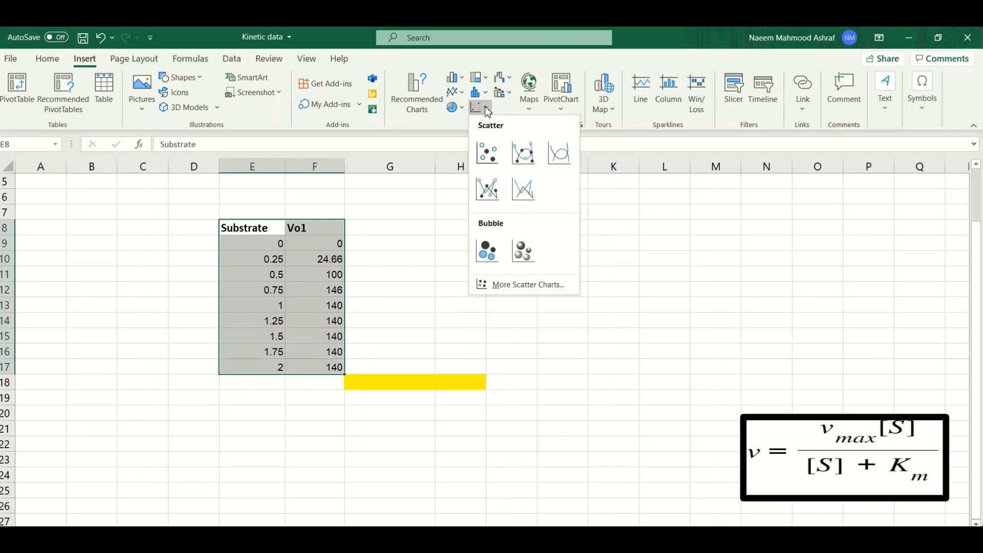
left_click(523, 195)
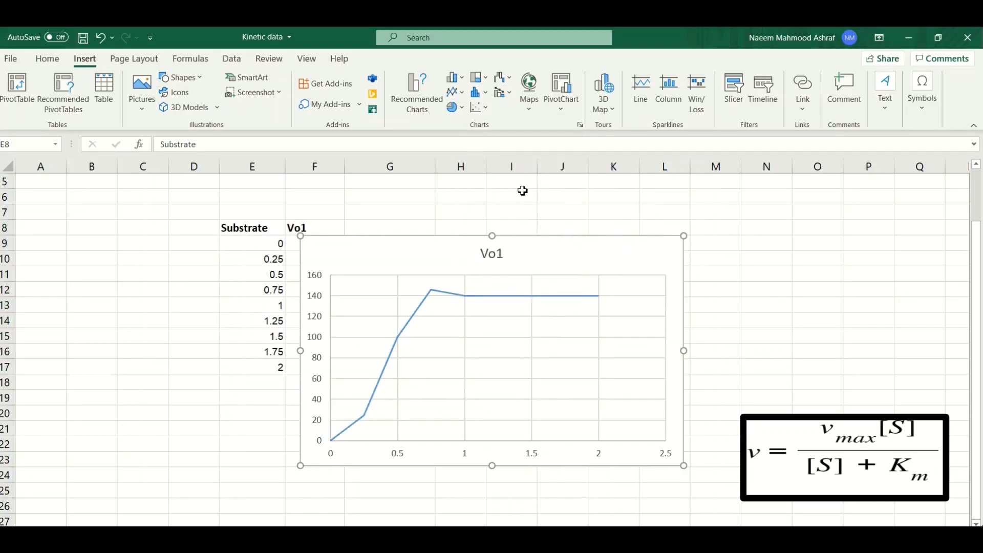
left_click_drag(541, 253, 760, 202)
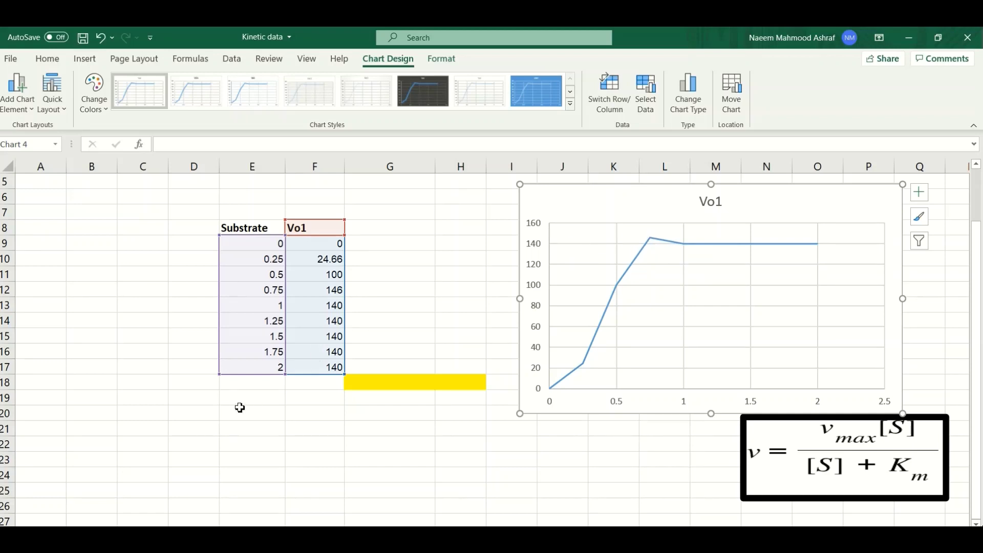
Step: Enter Vmax 150 in C20:D20 and Km 0.4 in C21:D21
left_click(147, 416)
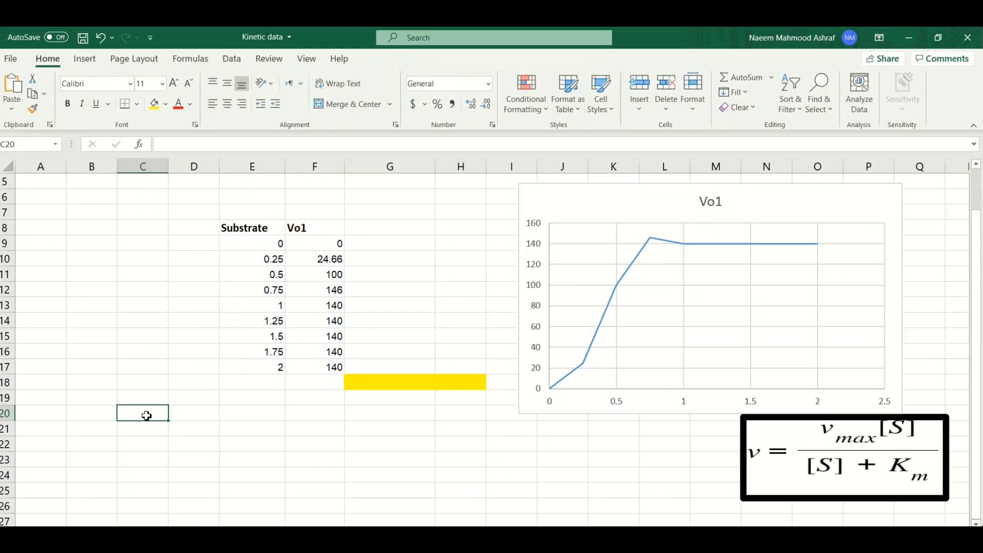
type("Vma")
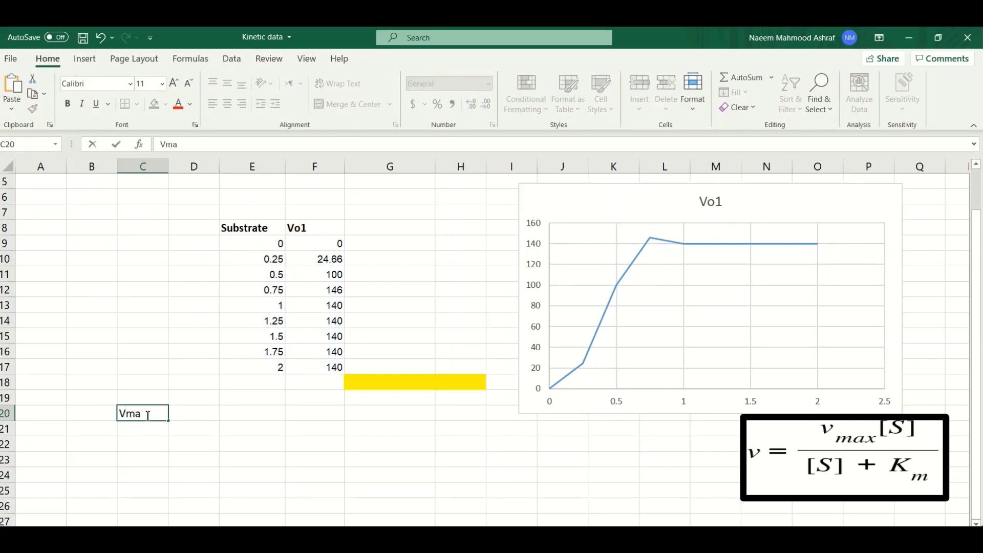
type("x")
key("Tab")
type("150")
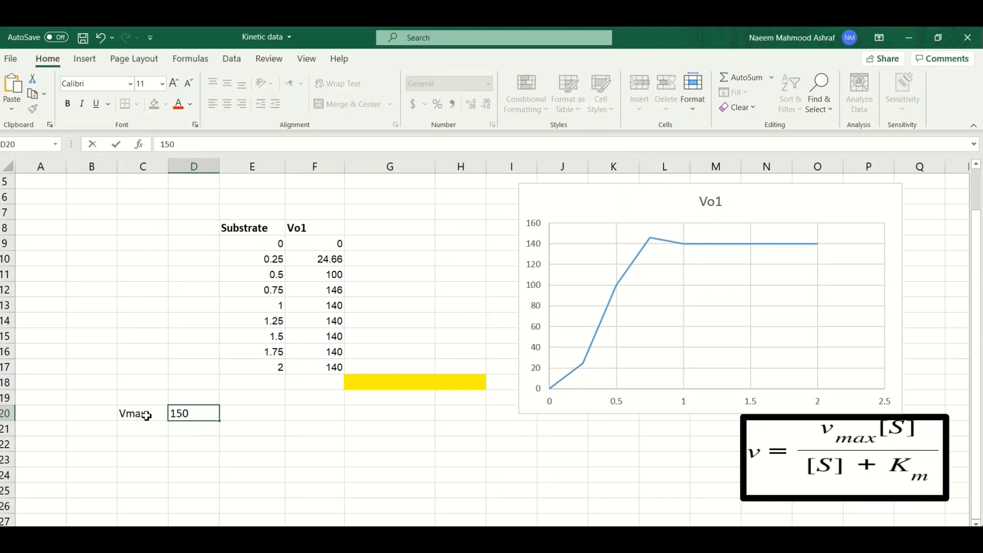
key("Return")
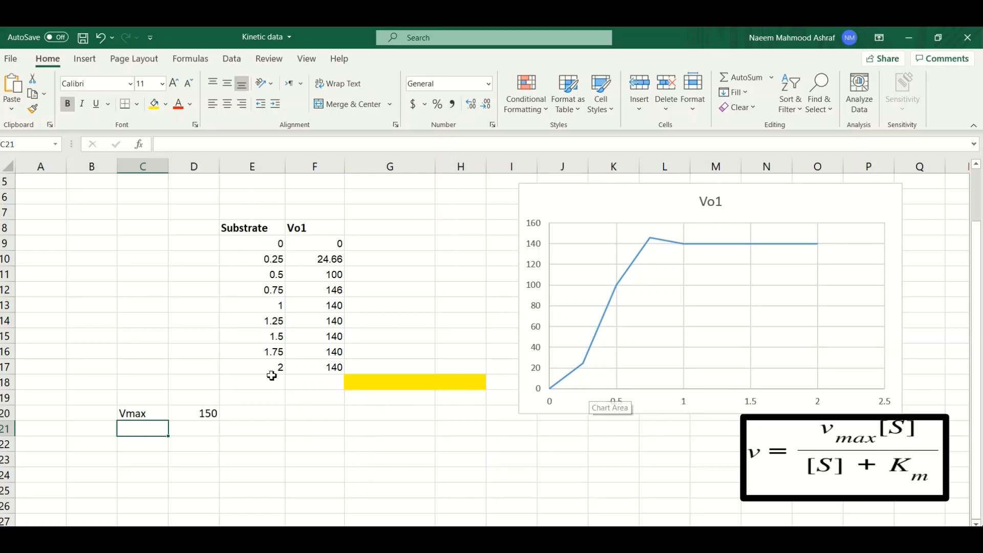
type("Km")
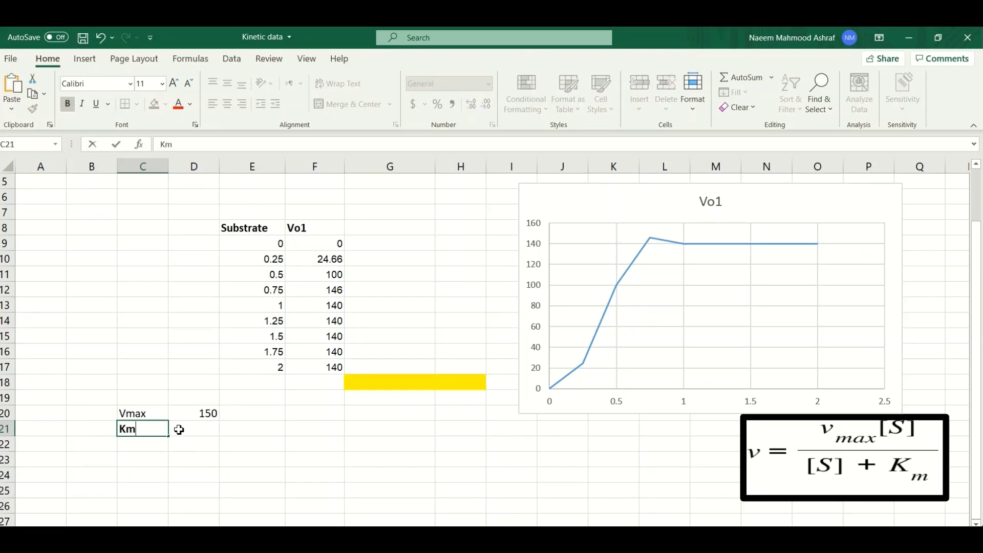
left_click(179, 430)
type("0.4")
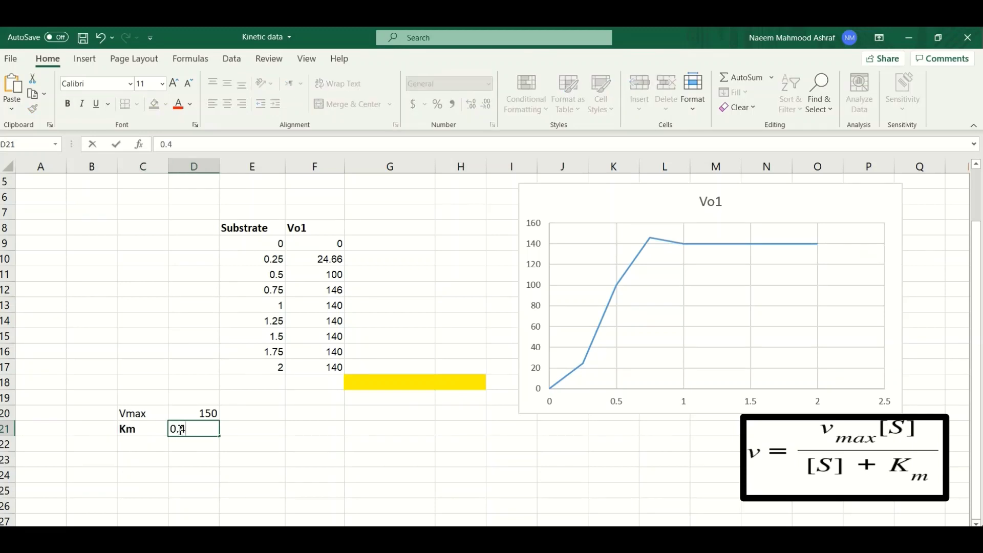
key("Tab")
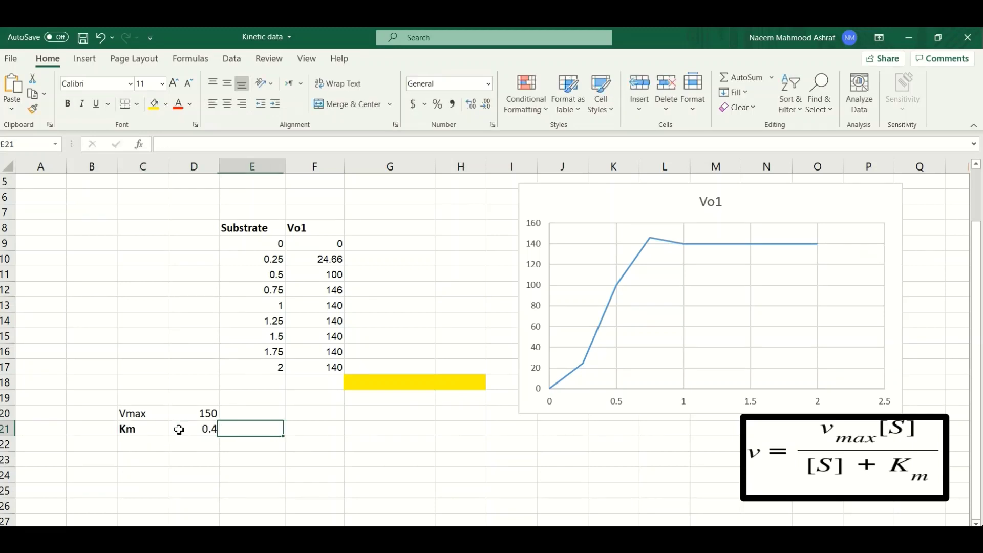
Step: Fill the parameter cells C20:D21 yellow
key("Left")
key("Left")
key("Up")
key("shift+Right")
key("shift+Right")
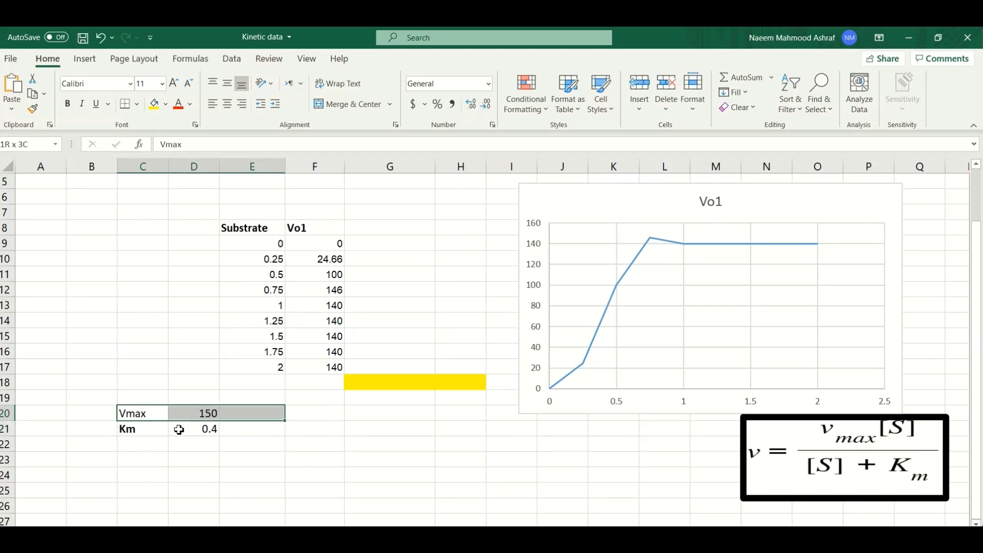
key("shift+Down")
key("shift+Left")
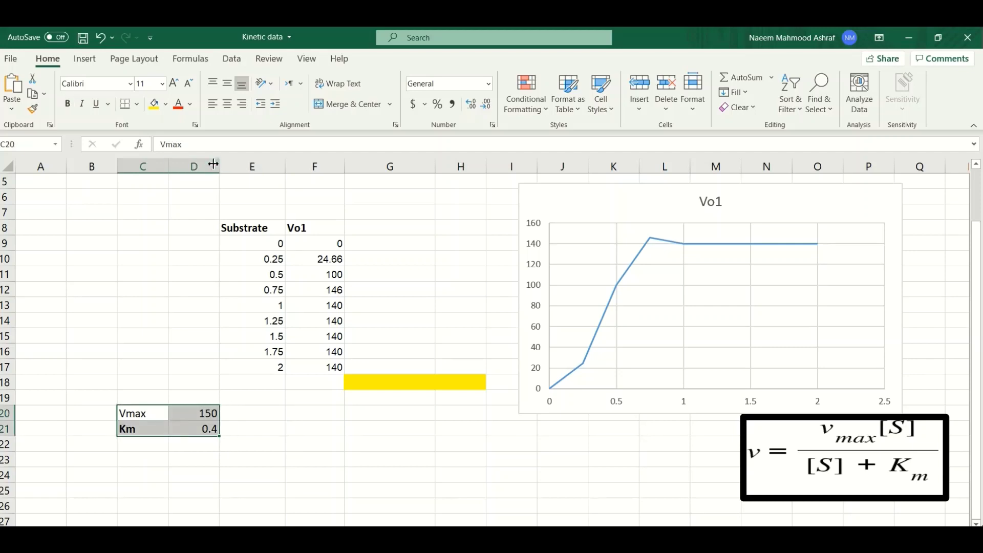
left_click(155, 106)
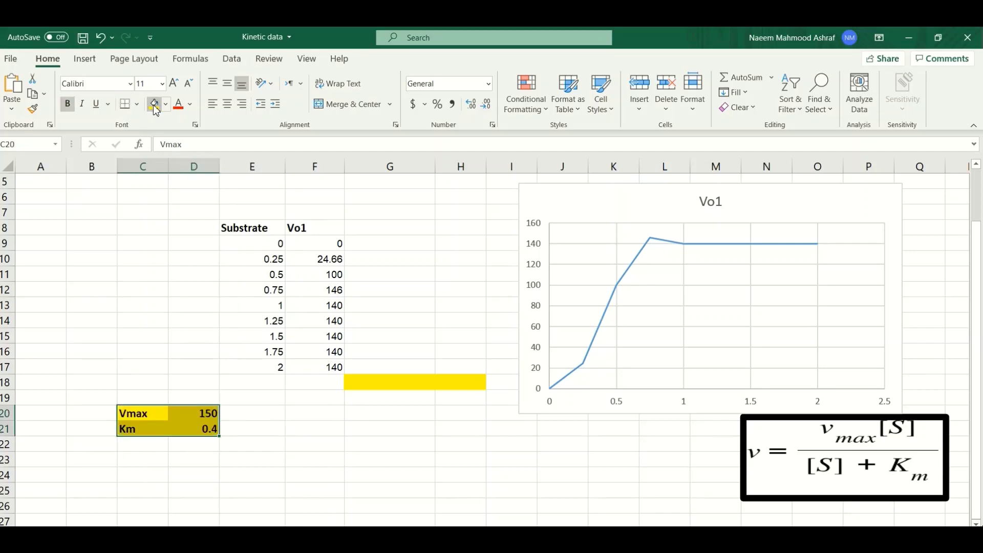
left_click(288, 404)
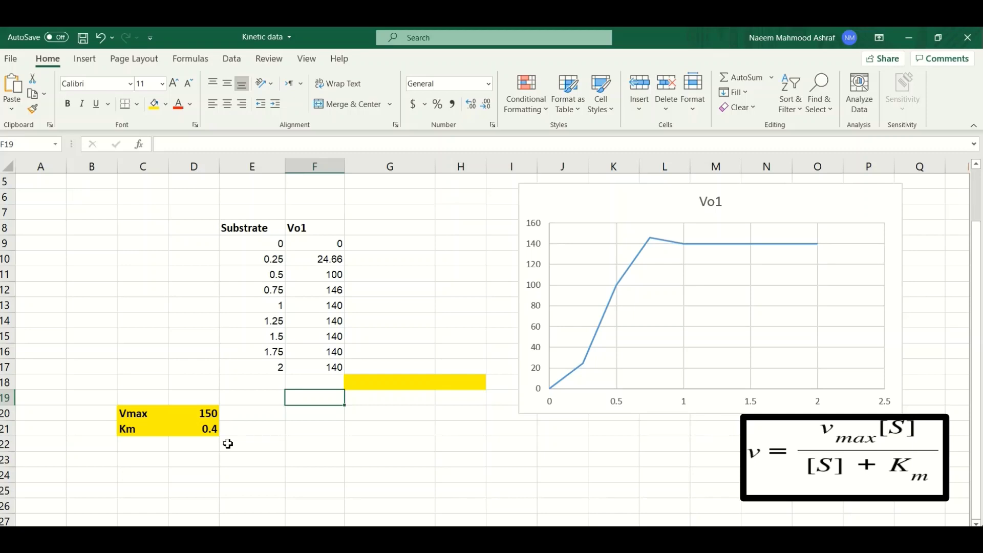
Step: Check the Vmax 150 and Km 0.4 values, then return to the empty cell G8
left_click(401, 229)
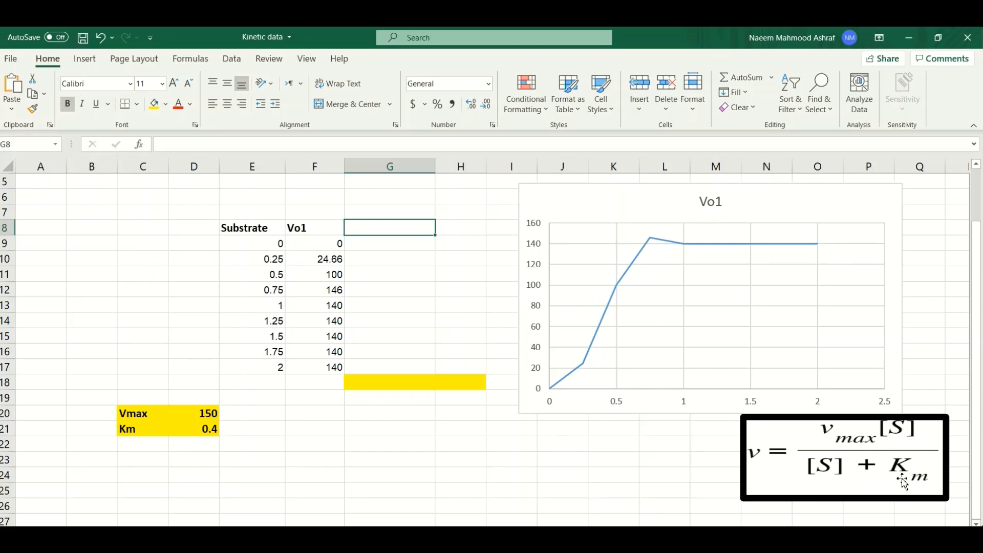
left_click(203, 412)
left_click(203, 428)
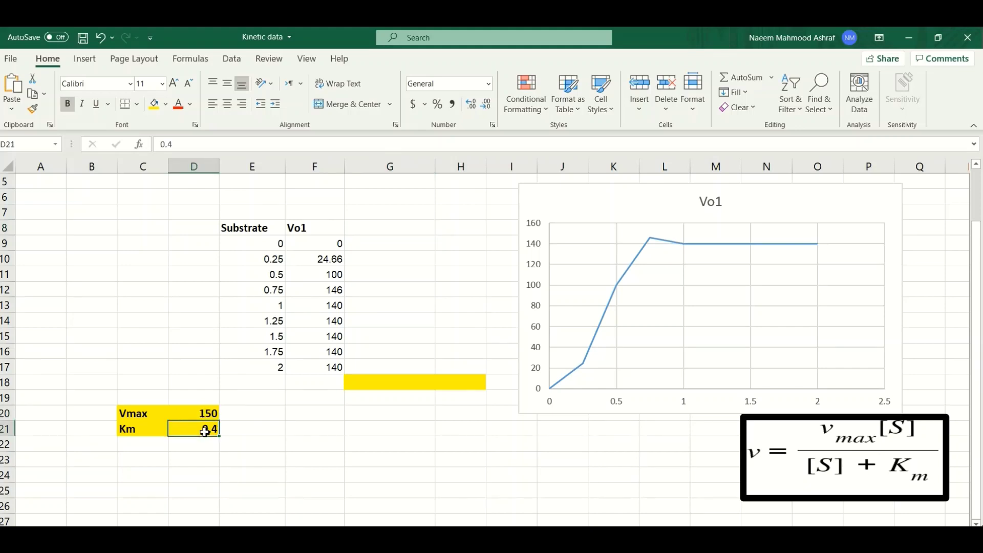
left_click(255, 250)
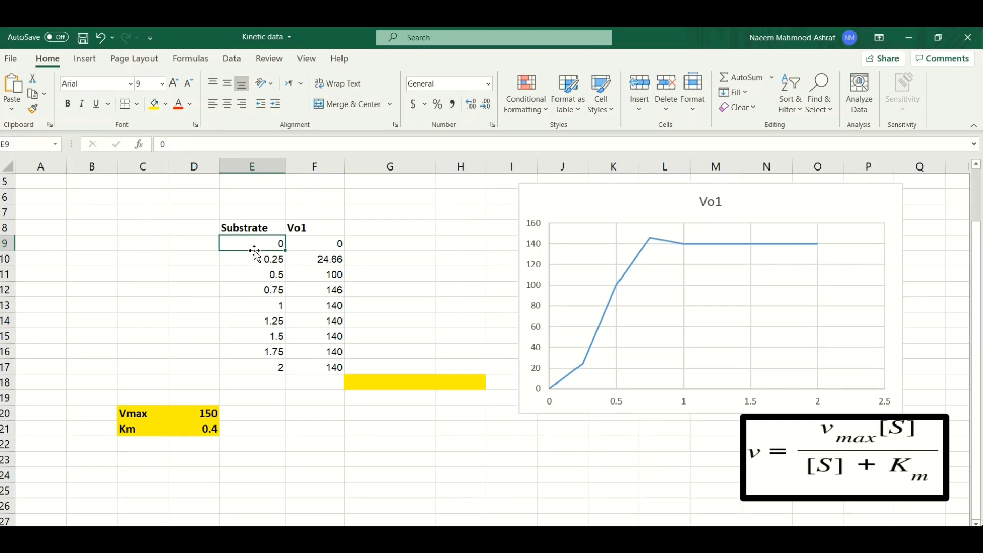
key("Right")
key("Right")
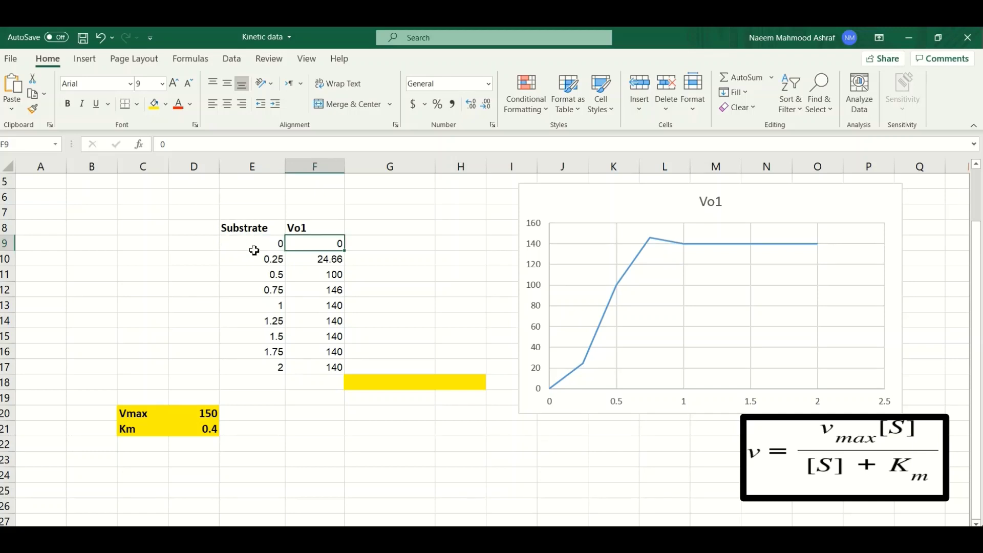
key("Up")
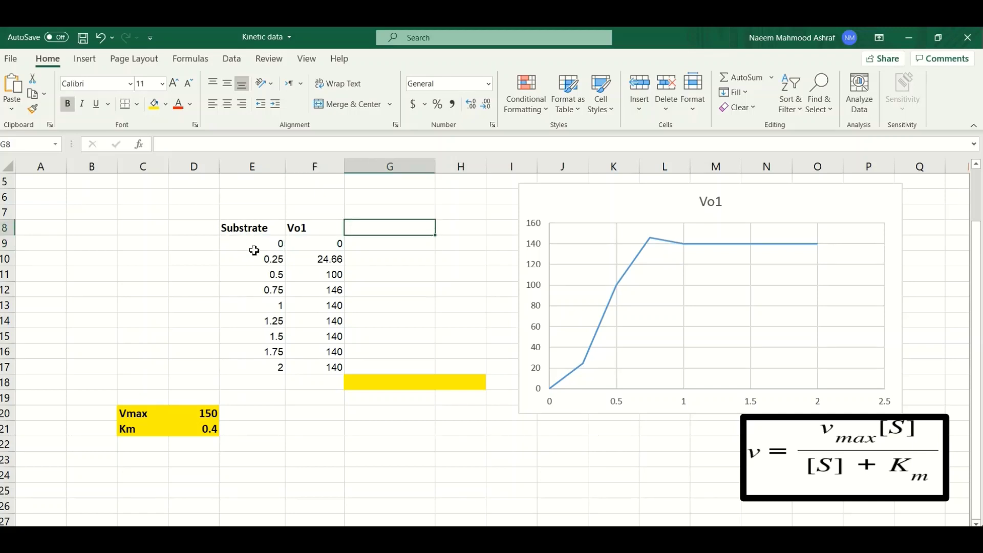
Step: Head column G Vo_observed and enter =(D20*E10)/(E10+D21) in G10
type("Vo")
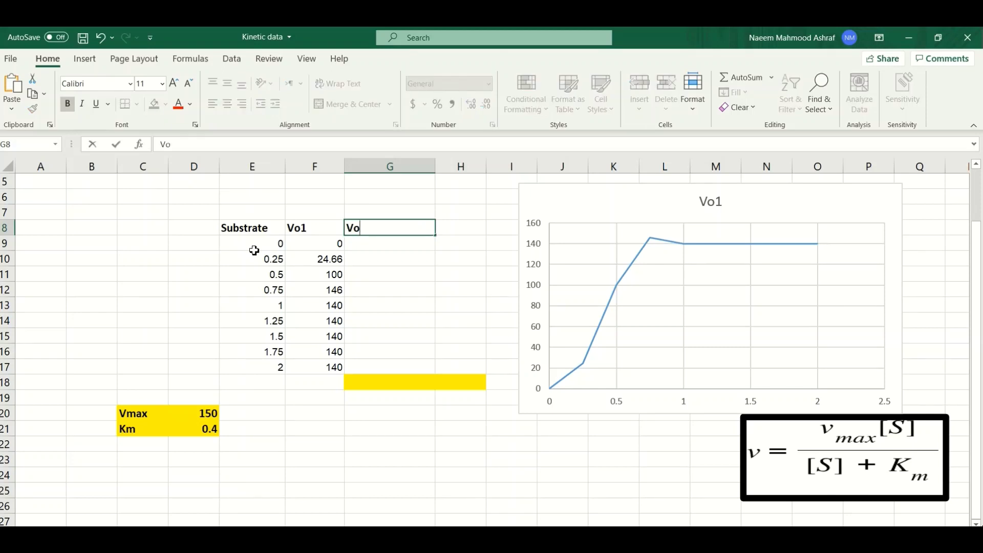
type("_observed")
key("Return")
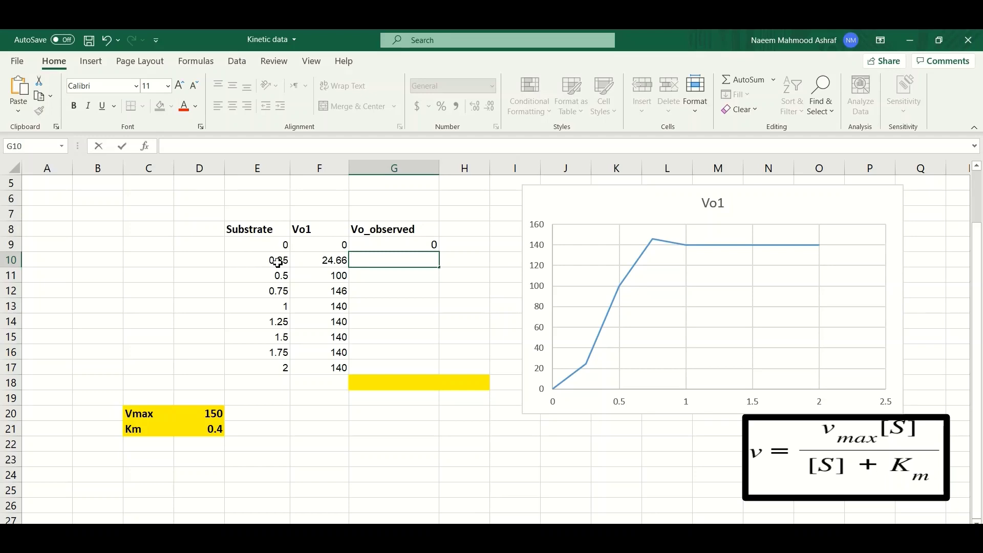
type("=")
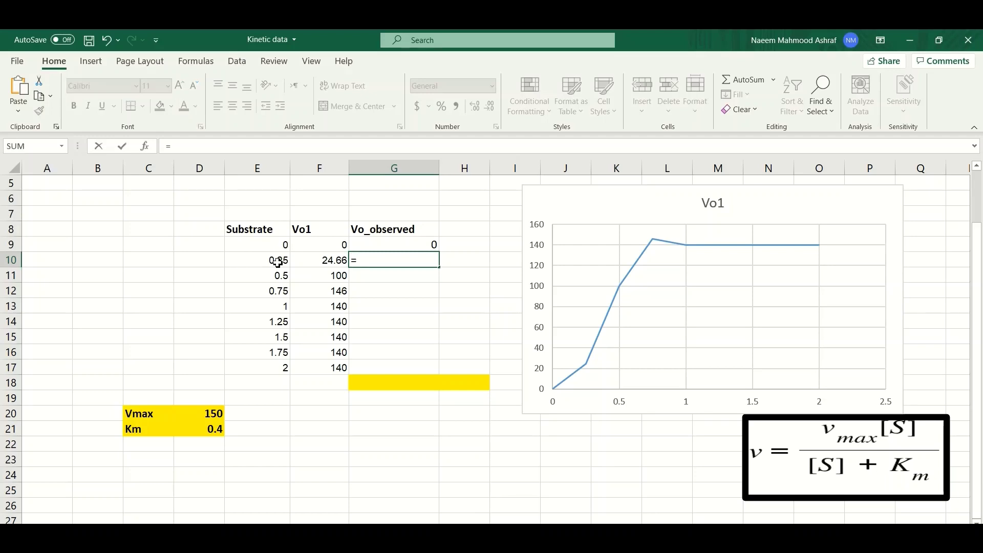
type("(")
left_click(208, 413)
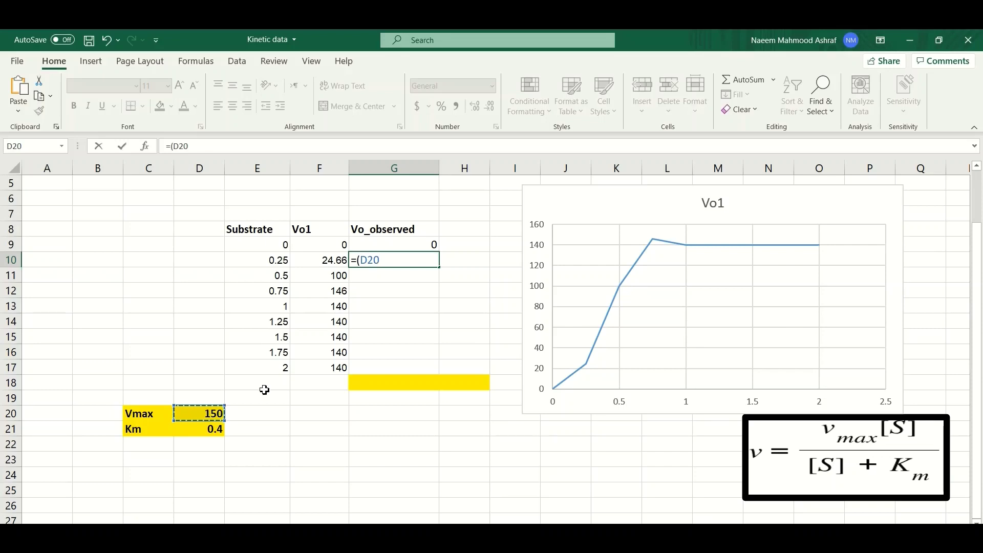
type("*")
left_click(278, 261)
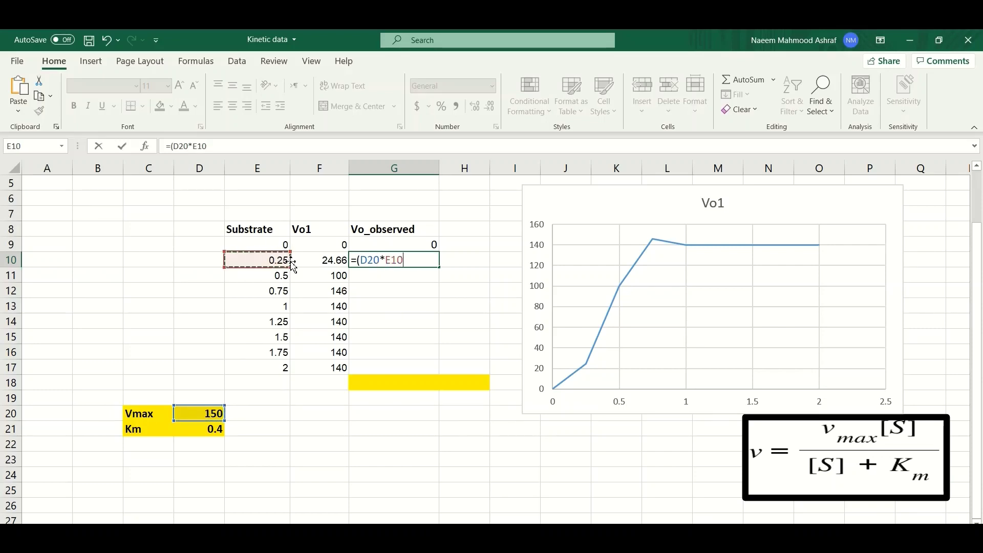
type(")")
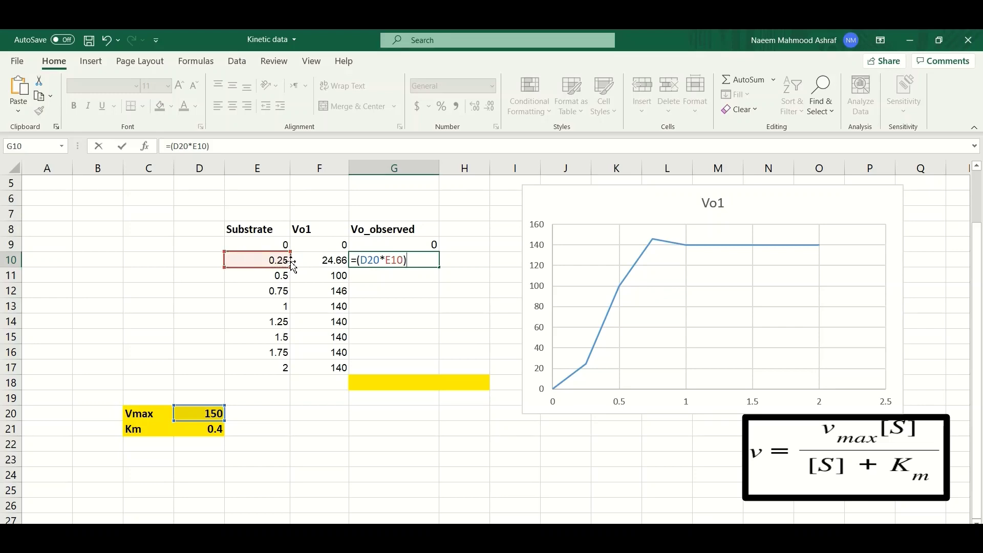
type("/(")
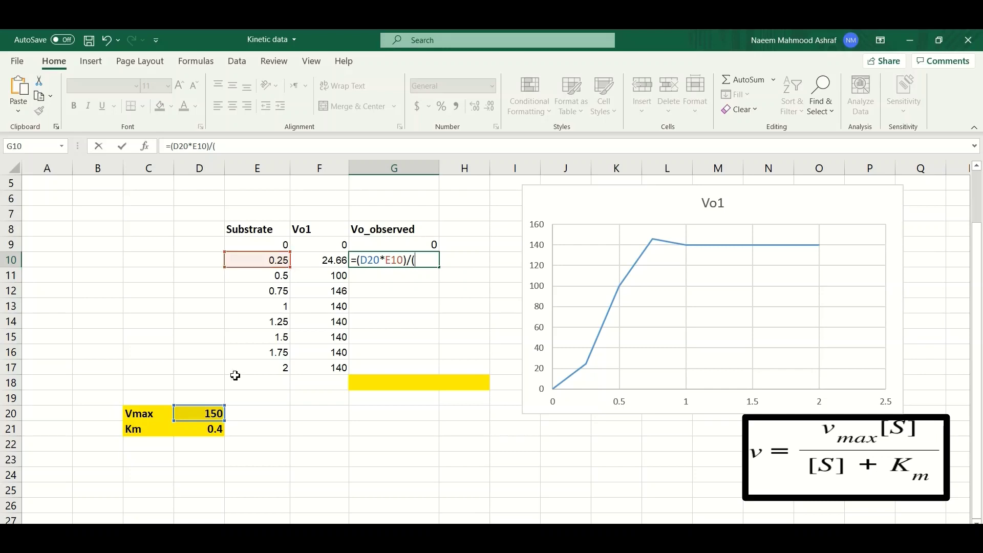
left_click(275, 260)
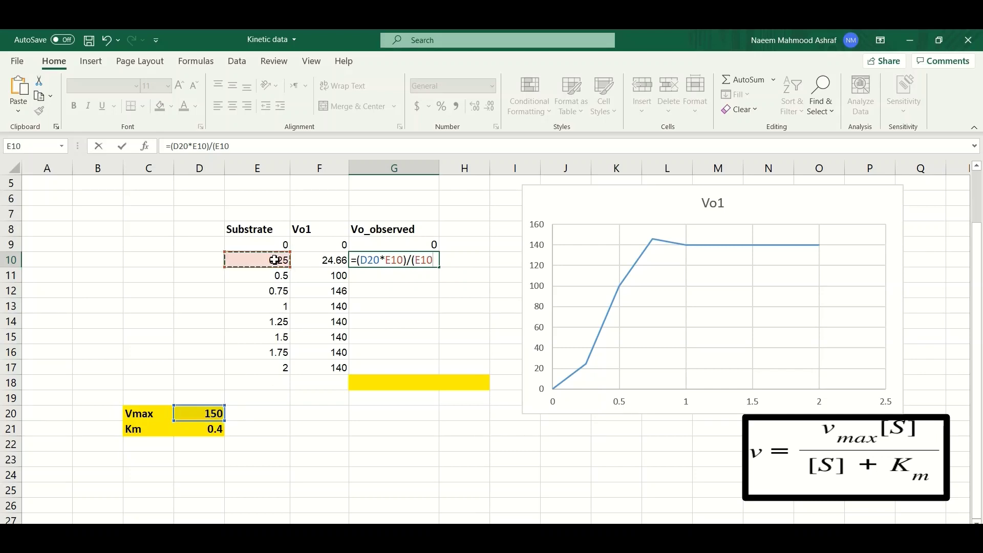
type("+")
left_click(208, 429)
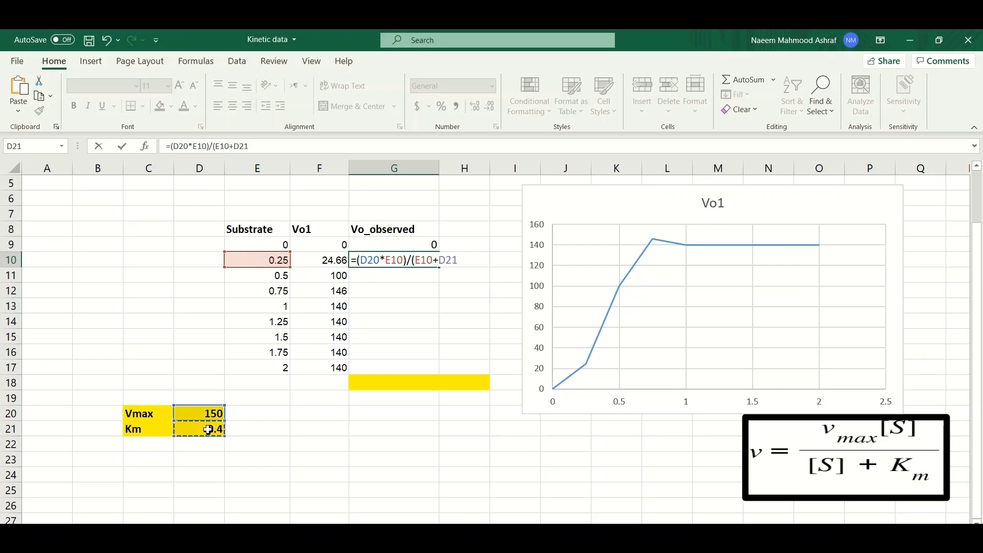
type(")")
key("Return")
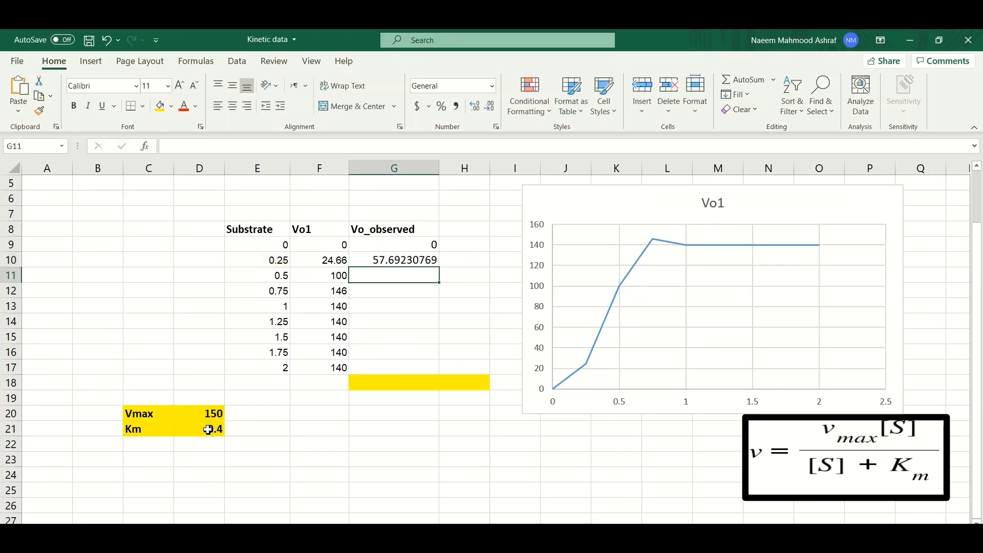
Step: Compare the computed rate 57.69230769 in G10 with the measured Vo1 value 24.66
left_click(397, 262)
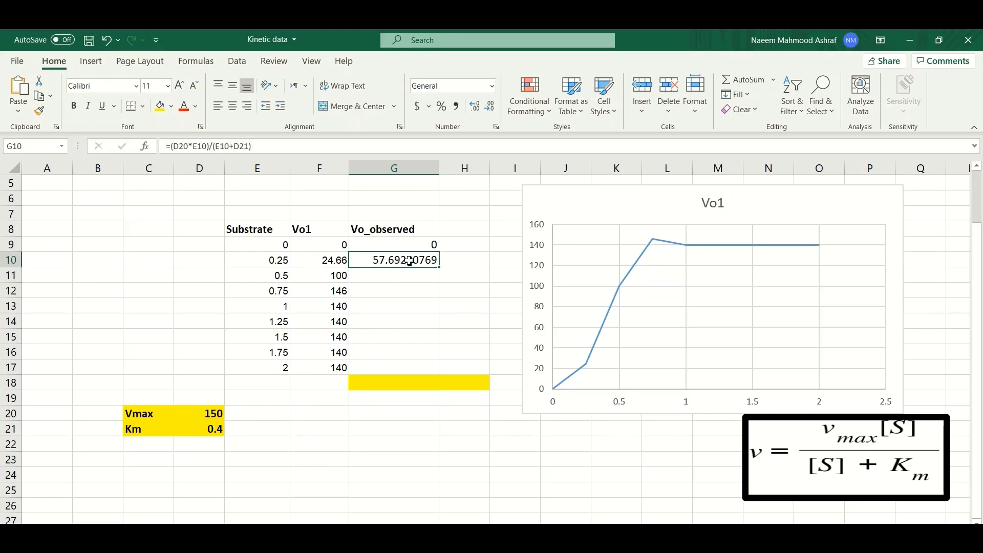
left_click(330, 259)
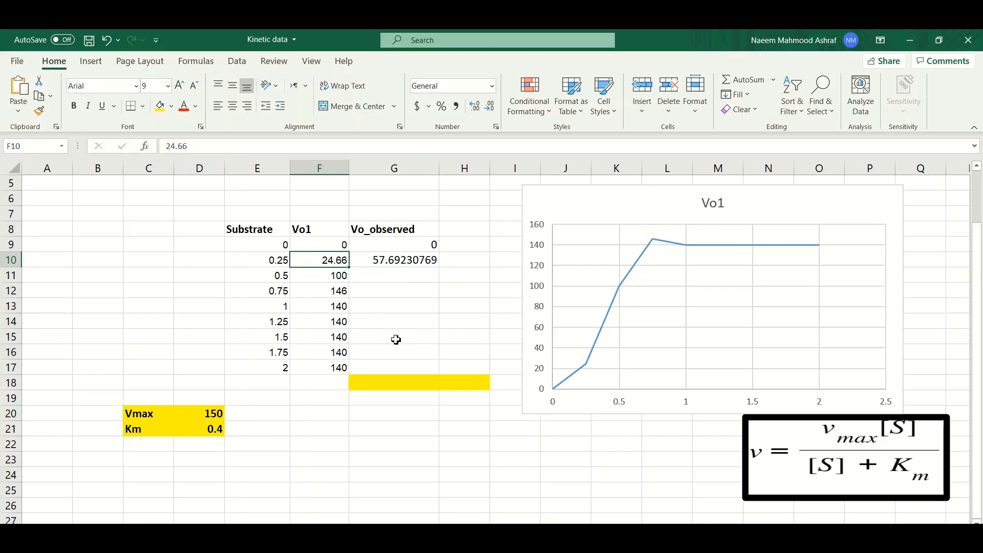
key("Right")
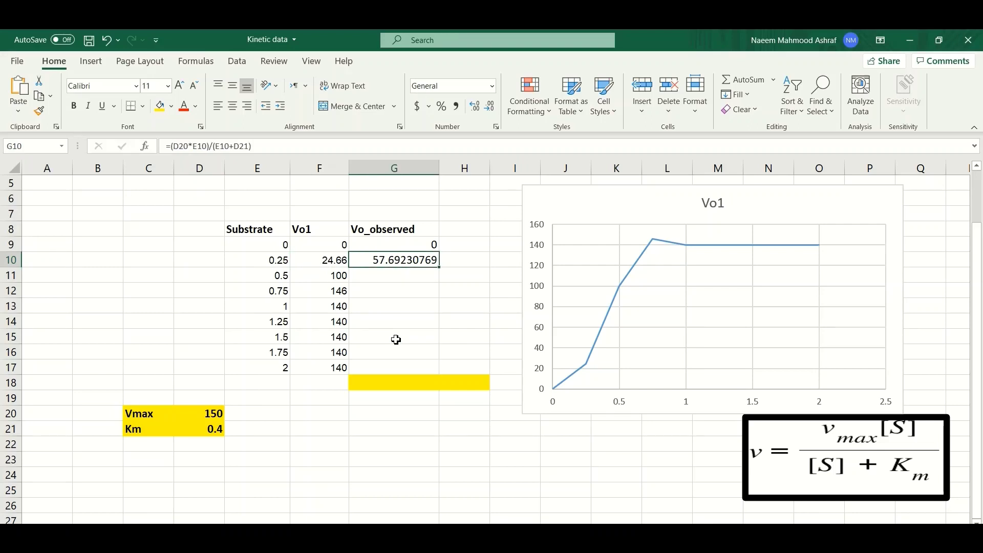
key("Left")
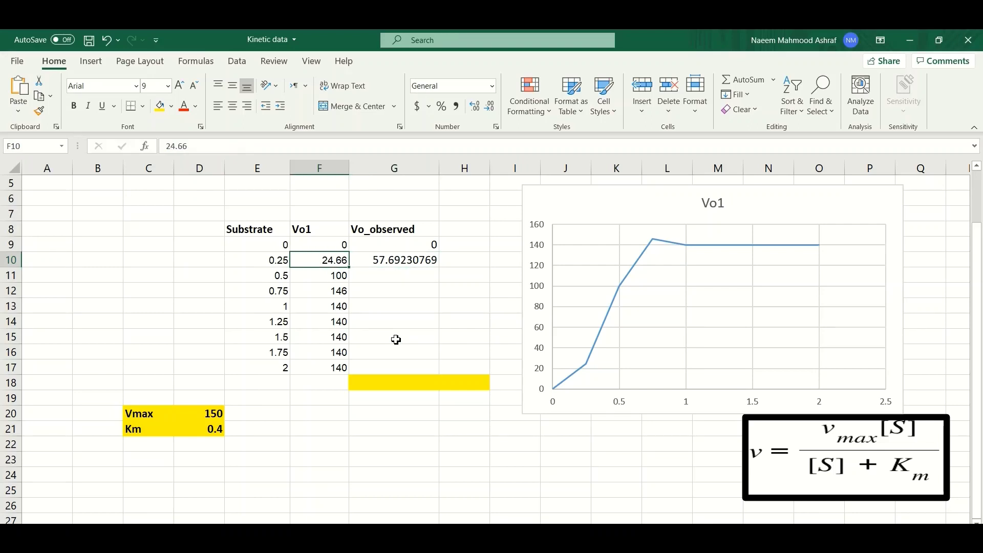
key("Right")
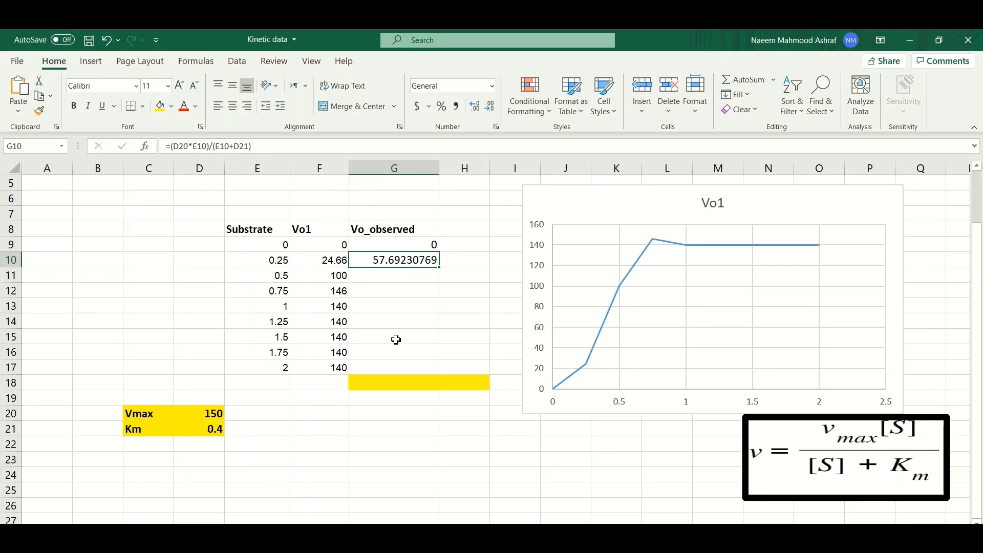
Step: Change G10 to =(D$20*E10)/(E10+D$21) and fill it down to G17
double_click(413, 262)
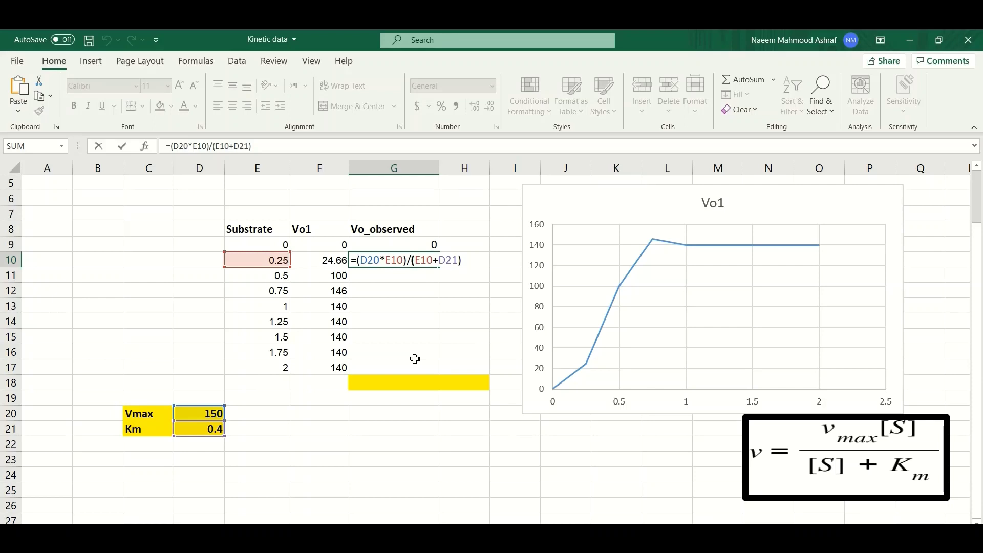
key("Left")
key("Left")
type("$")
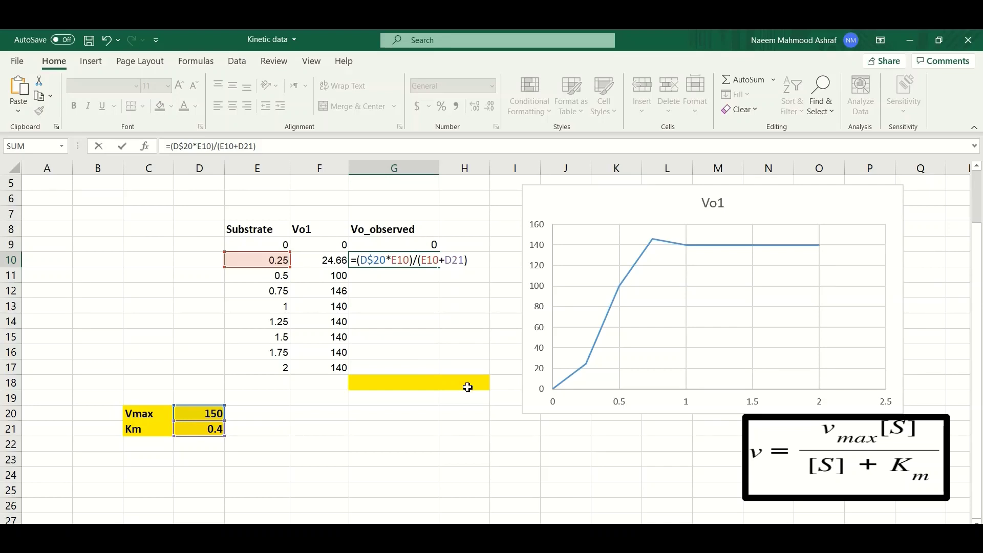
type("$")
left_click(411, 309)
left_click(437, 261)
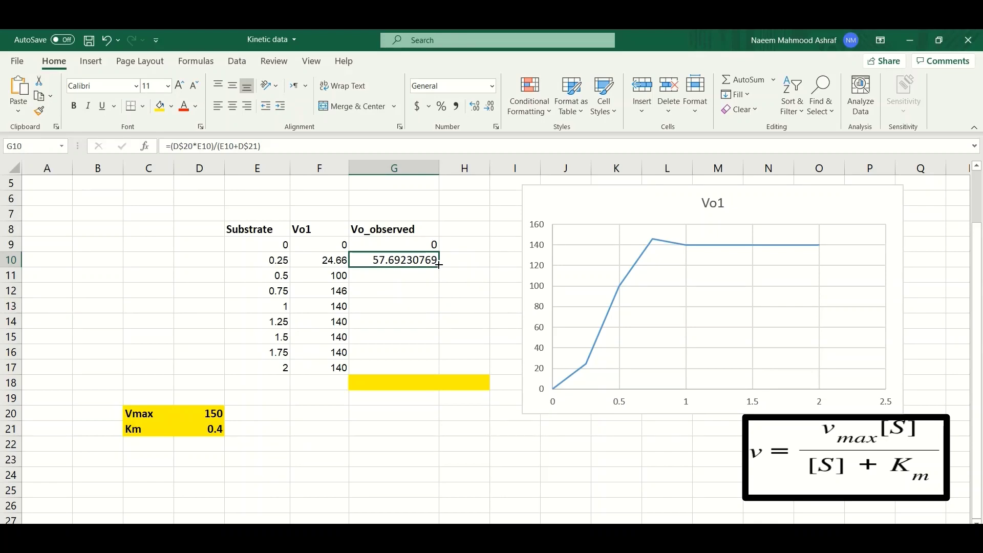
left_click_drag(440, 267, 431, 373)
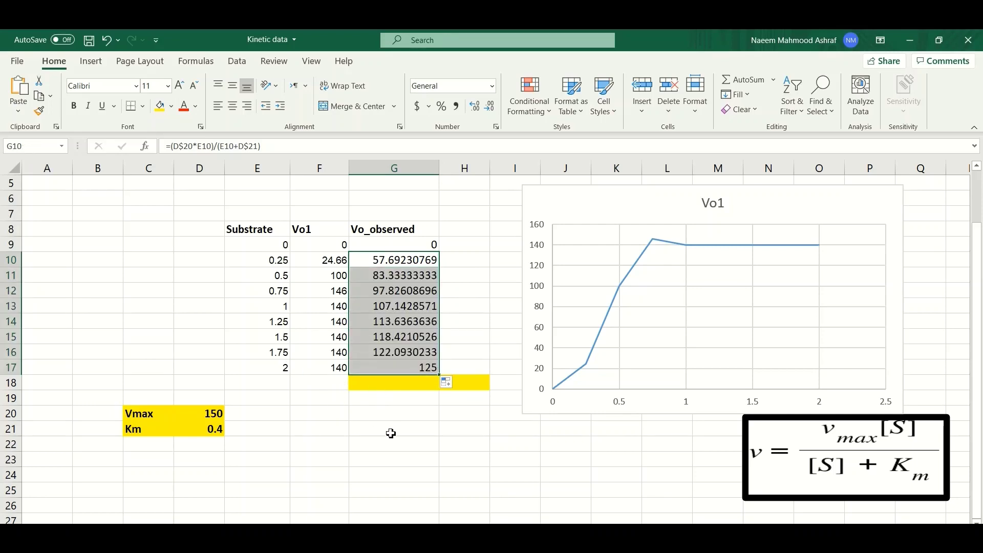
Step: Extend the chart's data range so it also plots the Vo_observed series
left_click(263, 229)
left_click(316, 232)
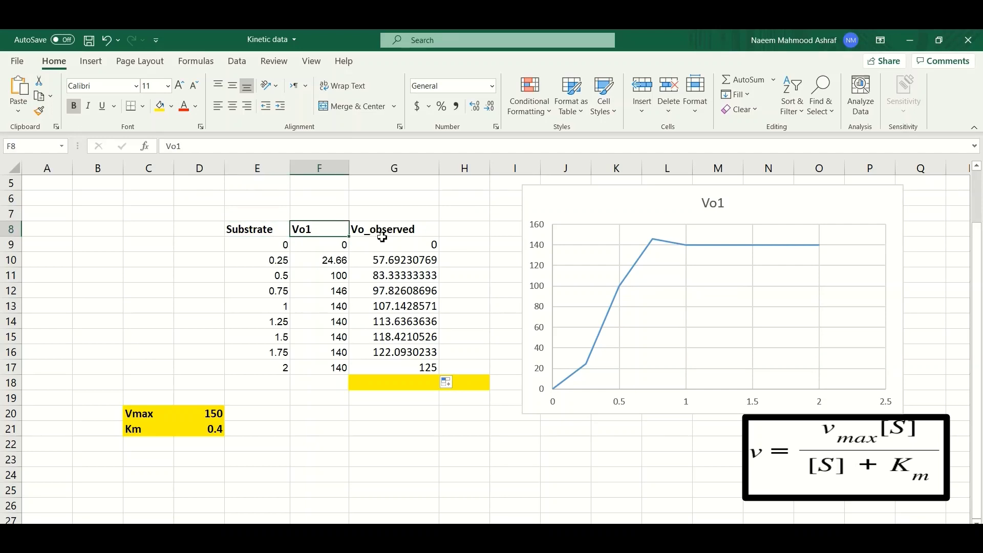
left_click(361, 232)
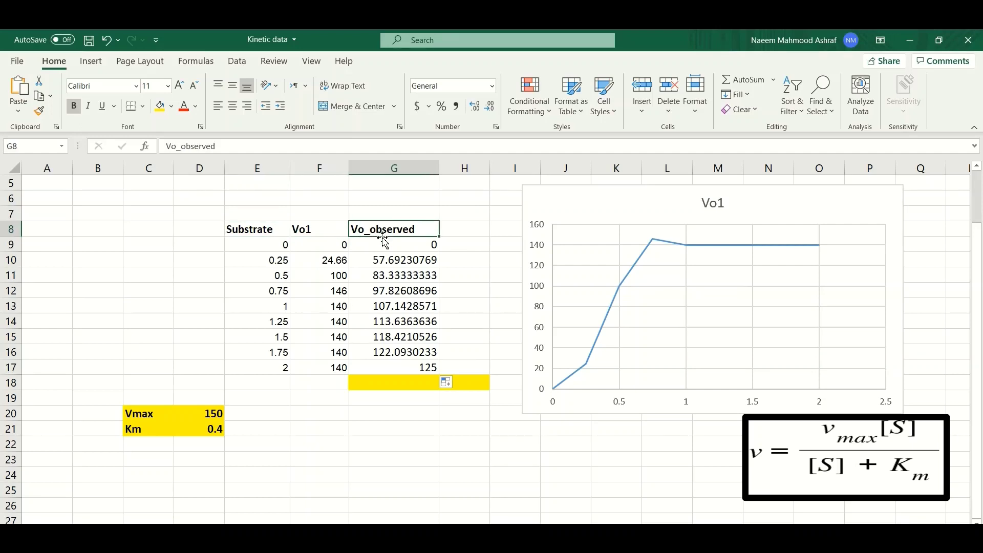
left_click(592, 211)
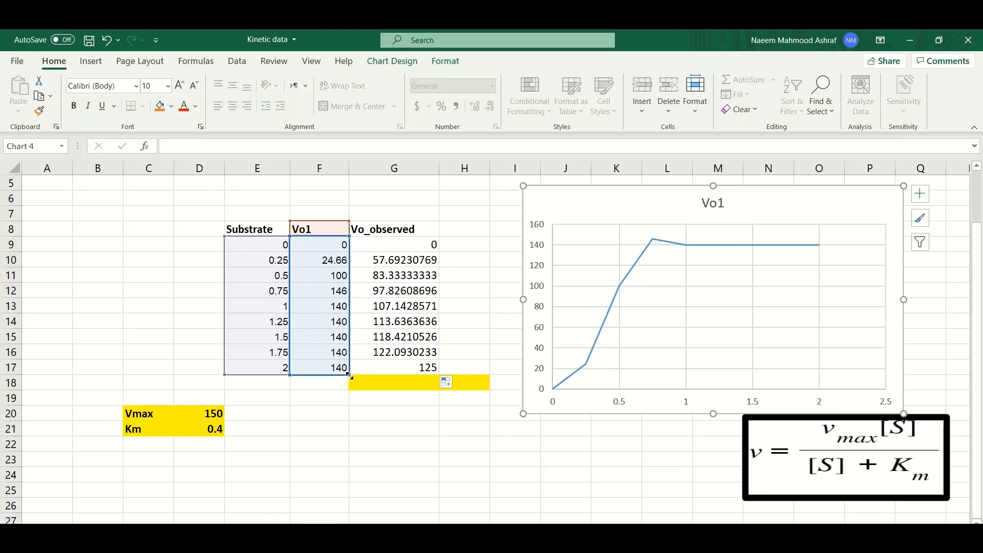
left_click_drag(352, 377, 429, 381)
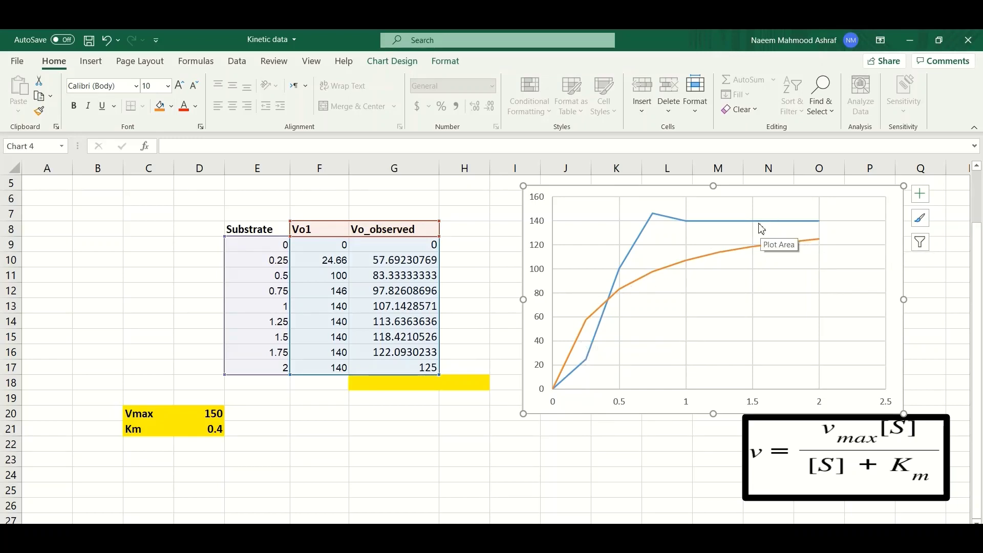
Step: Move the chart further right and widen column H
mouse_move(739, 225)
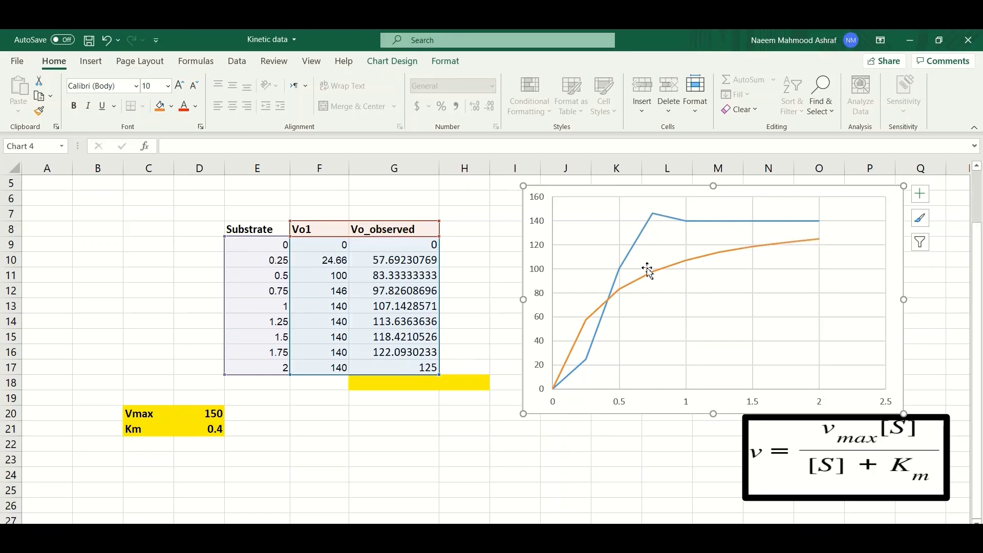
mouse_move(747, 253)
left_click(771, 202)
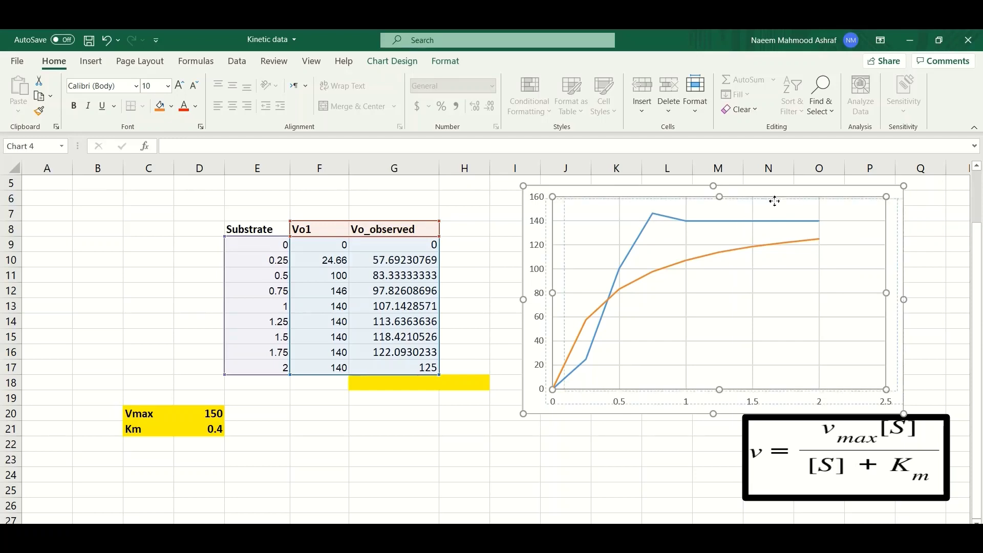
left_click(811, 192)
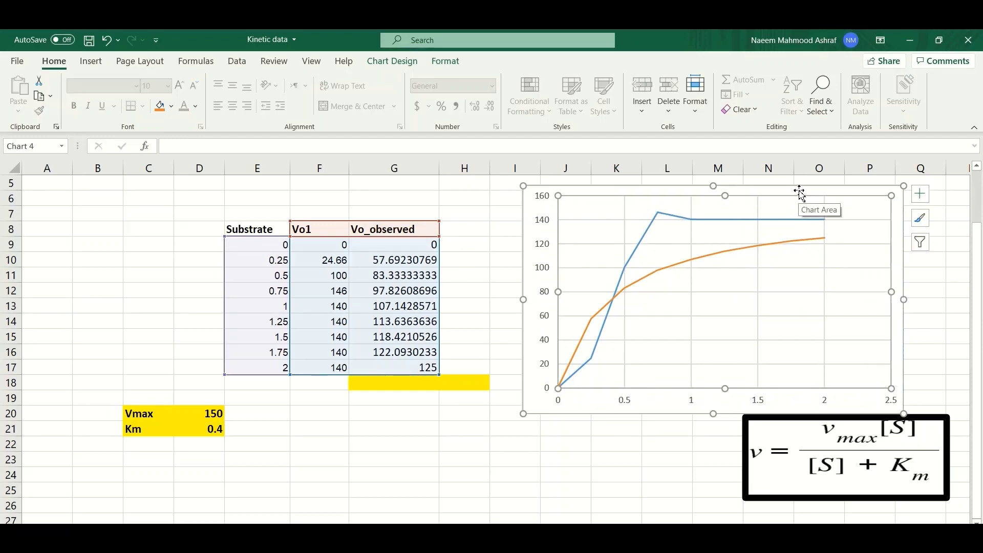
left_click_drag(800, 191, 893, 188)
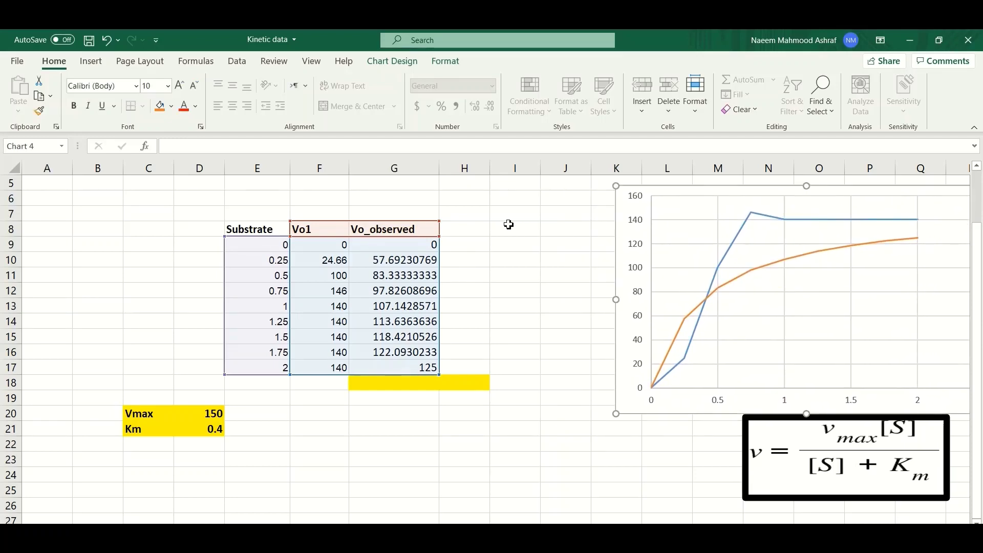
left_click_drag(490, 168, 530, 168)
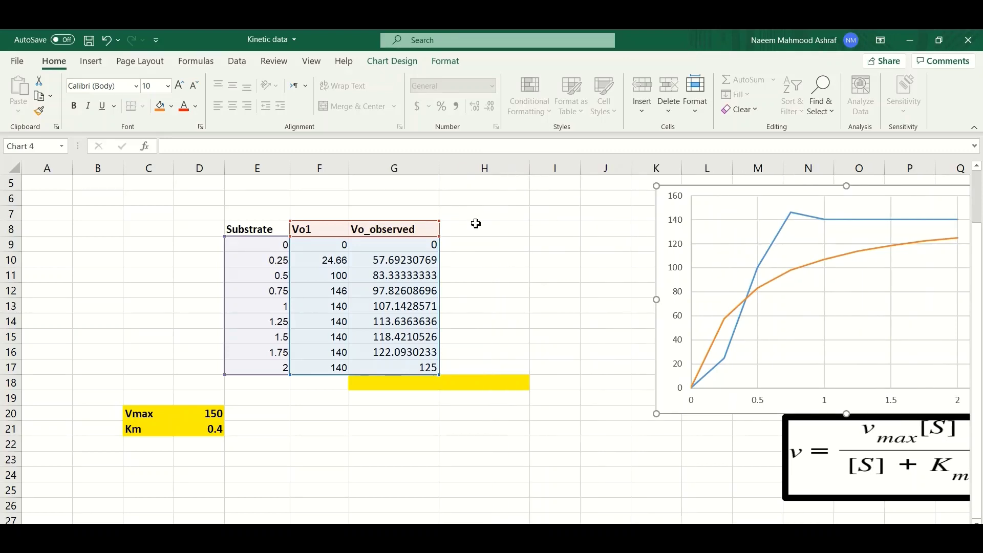
left_click(479, 230)
Step: Head column H 'Error' and enter 0 in H9
type("Er")
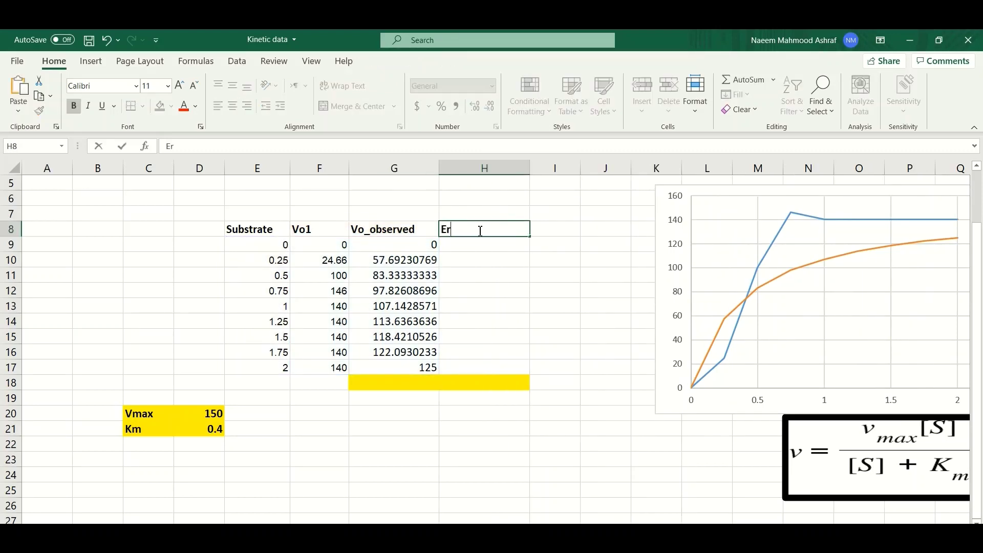
type("ror")
key("Tab")
left_click(479, 228)
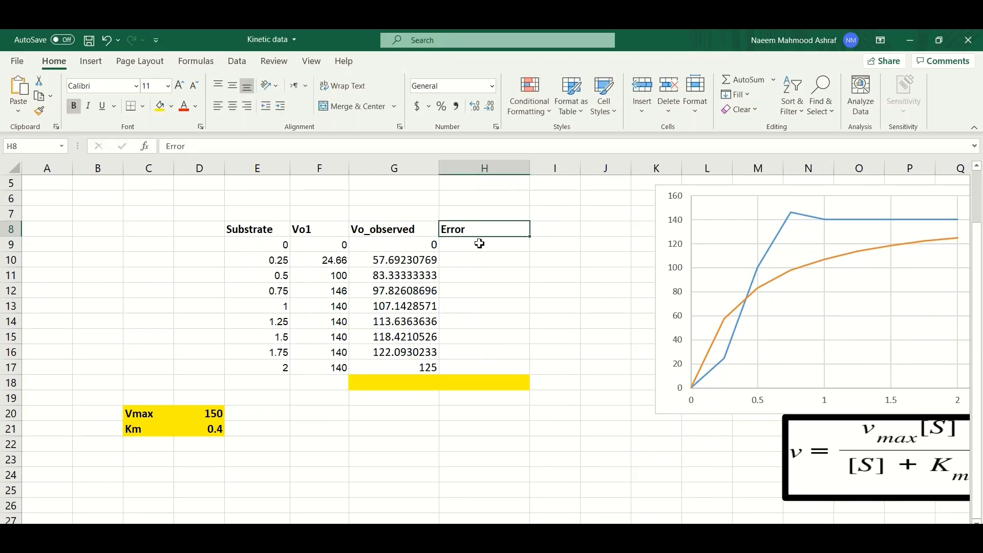
left_click(479, 244)
type("0")
key("Return")
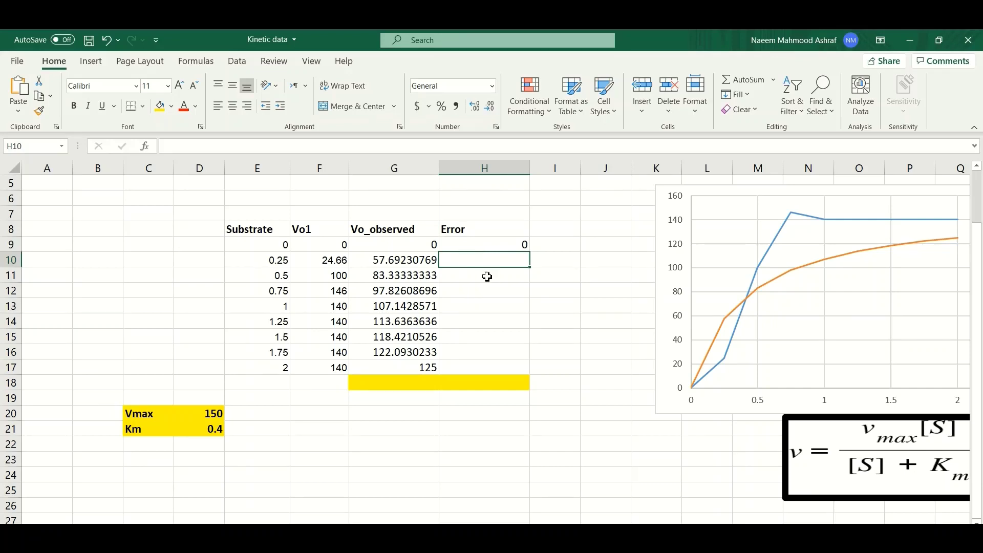
Step: Enter =(G10-F10)^2 in H10 and fill it down to H17
type("=")
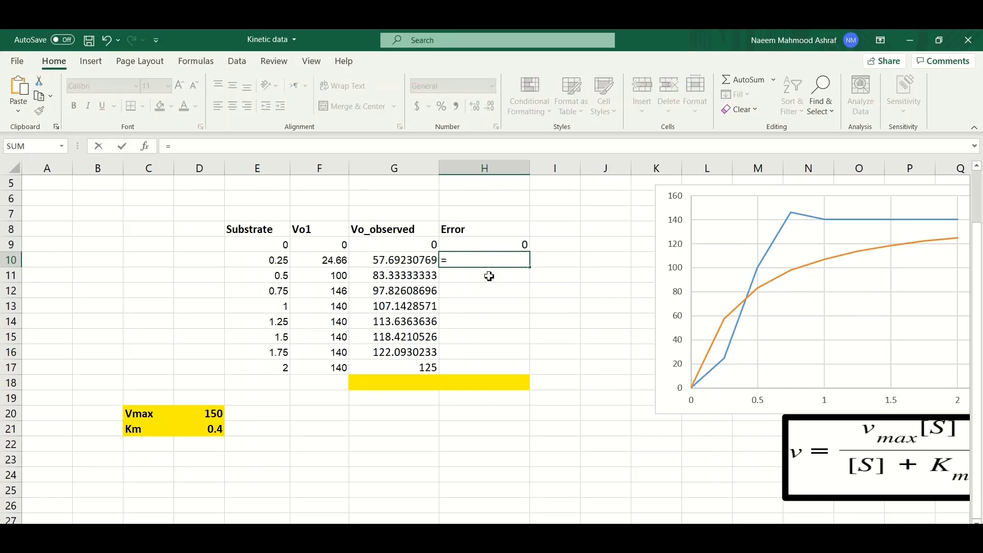
type("(")
left_click(418, 263)
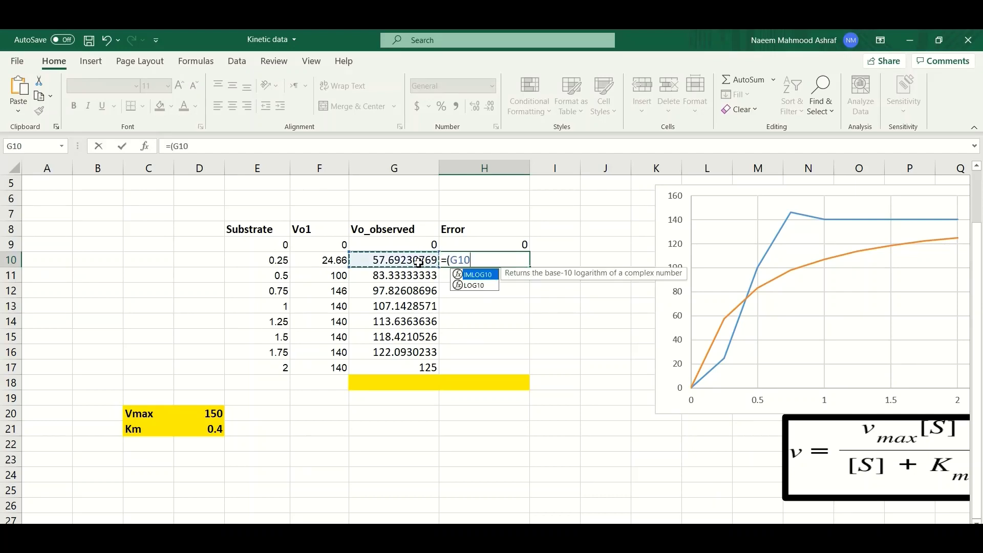
type("-")
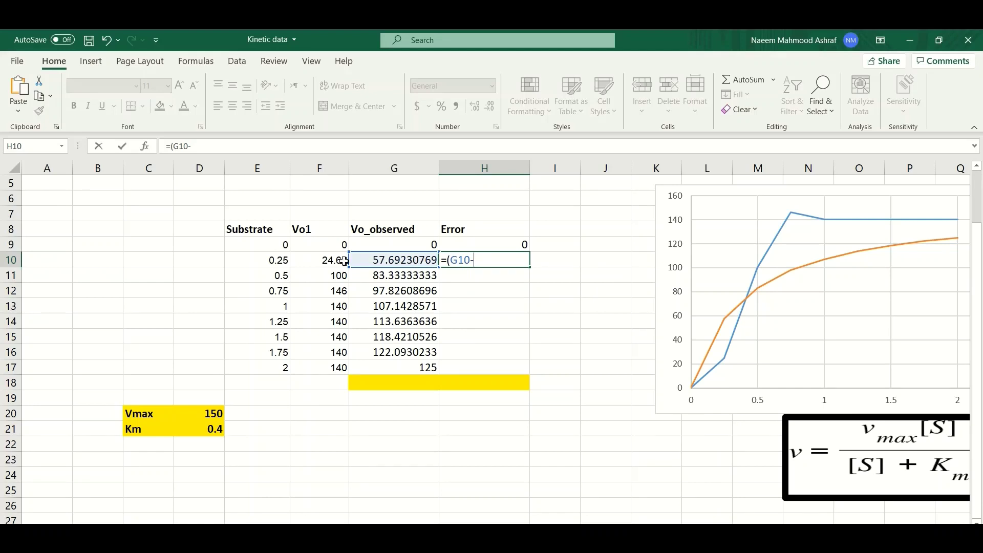
left_click(326, 262)
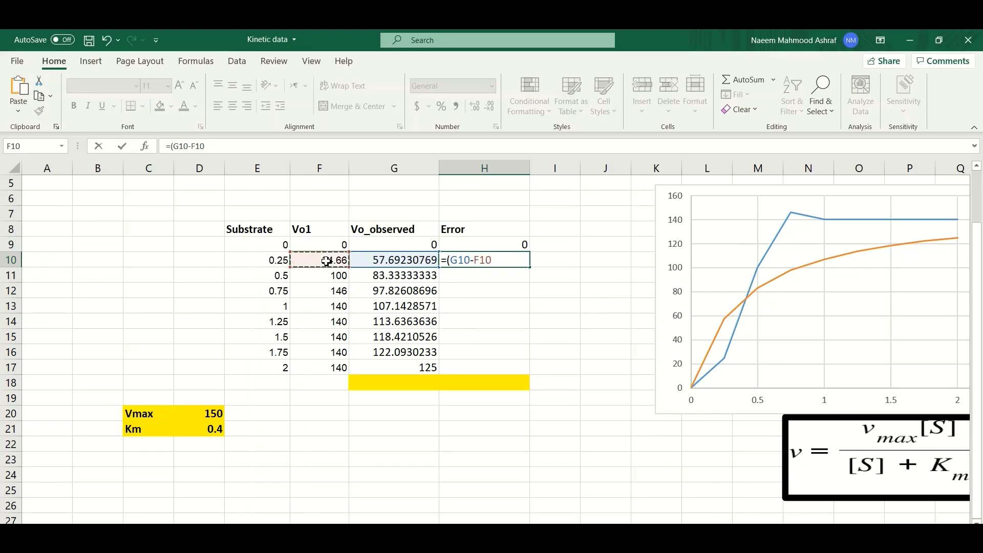
type(")")
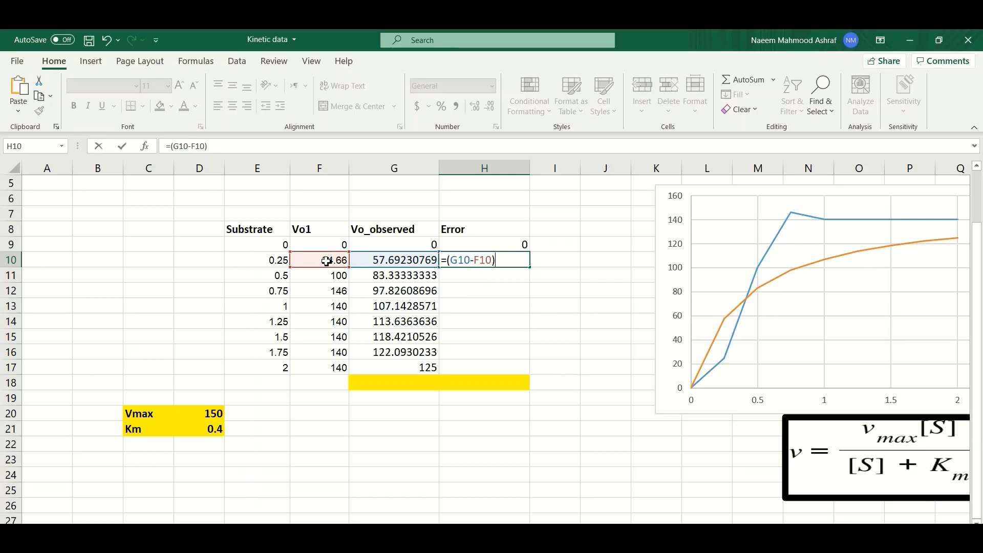
type("^2")
key("Return")
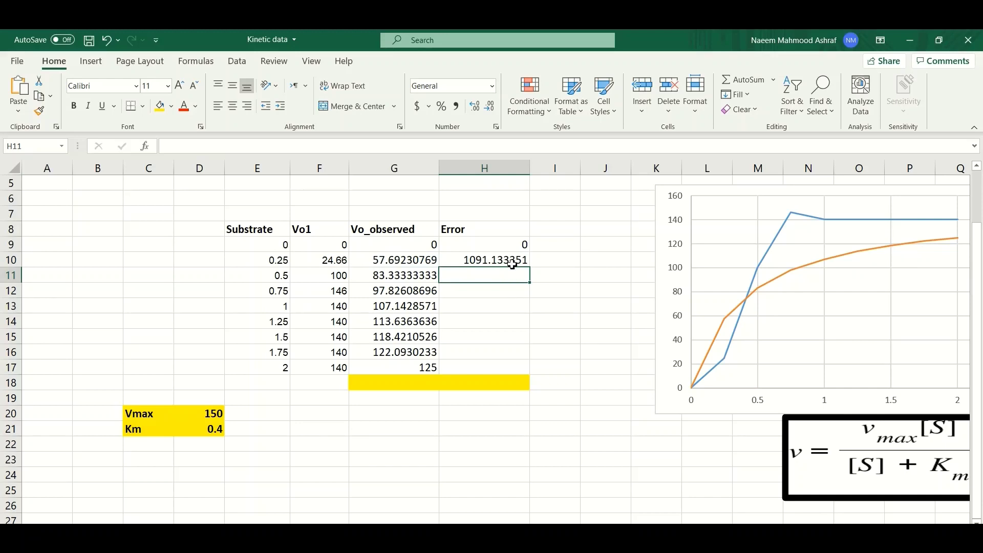
left_click(481, 261)
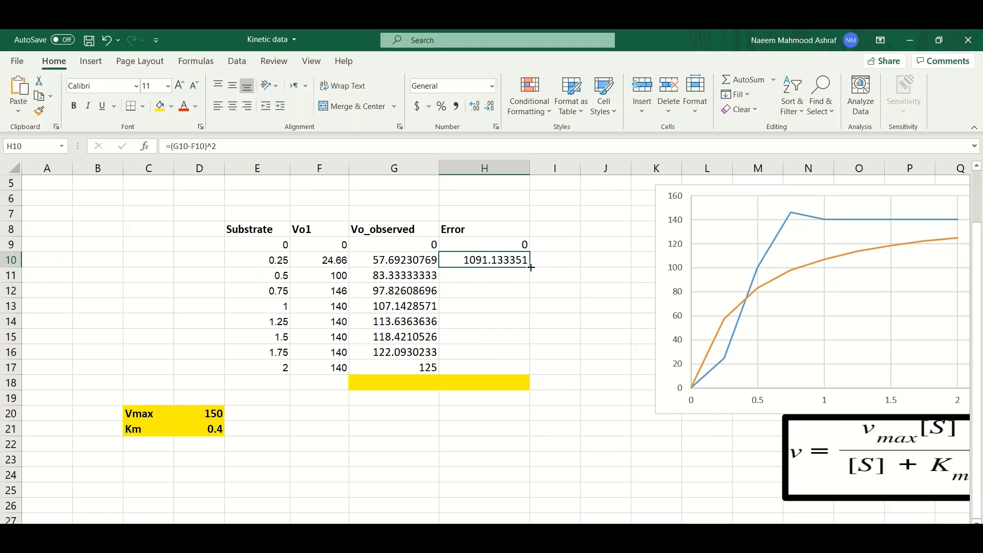
left_click_drag(530, 267, 526, 359)
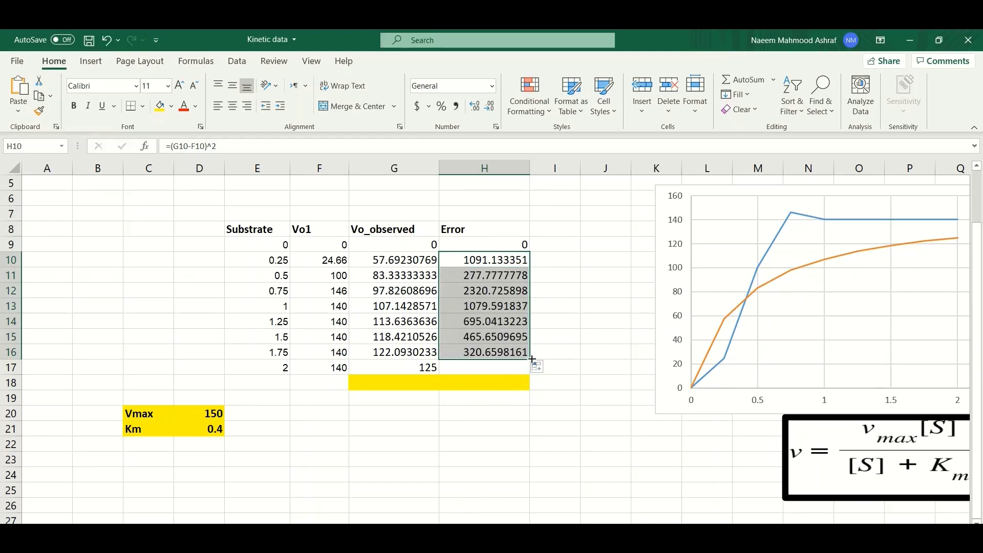
left_click_drag(532, 359, 534, 375)
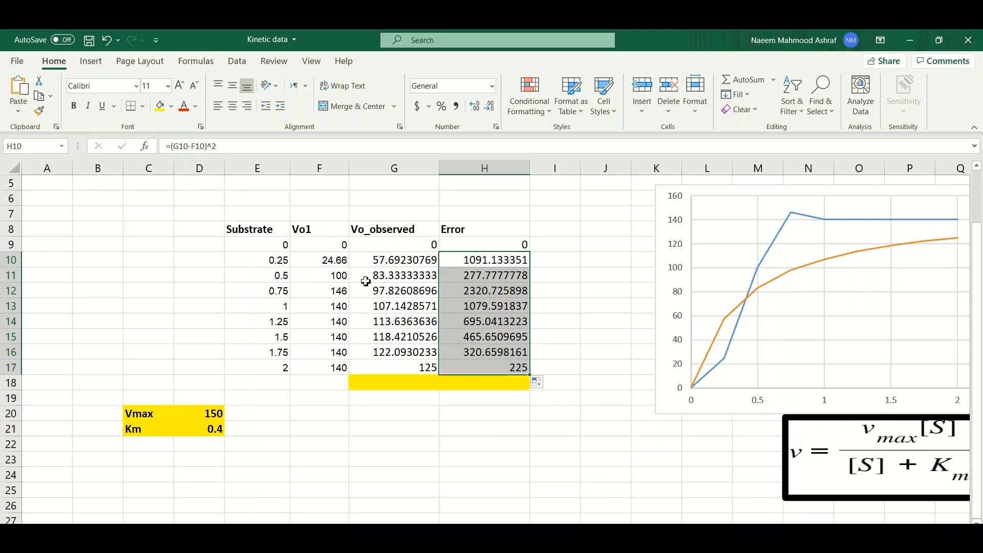
Step: Label cell G18 'SUM SSE'
left_click(420, 385)
type("SS")
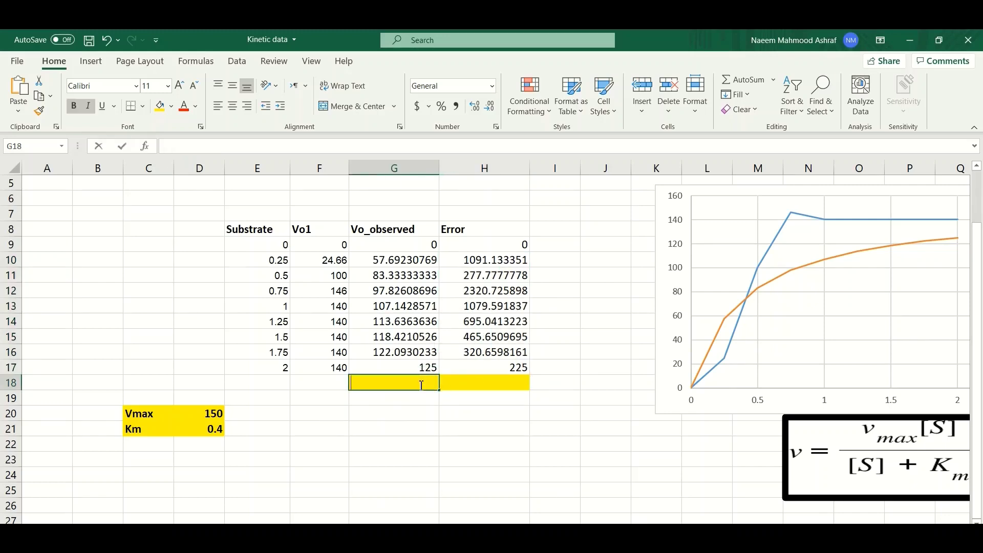
key("BackSpace")
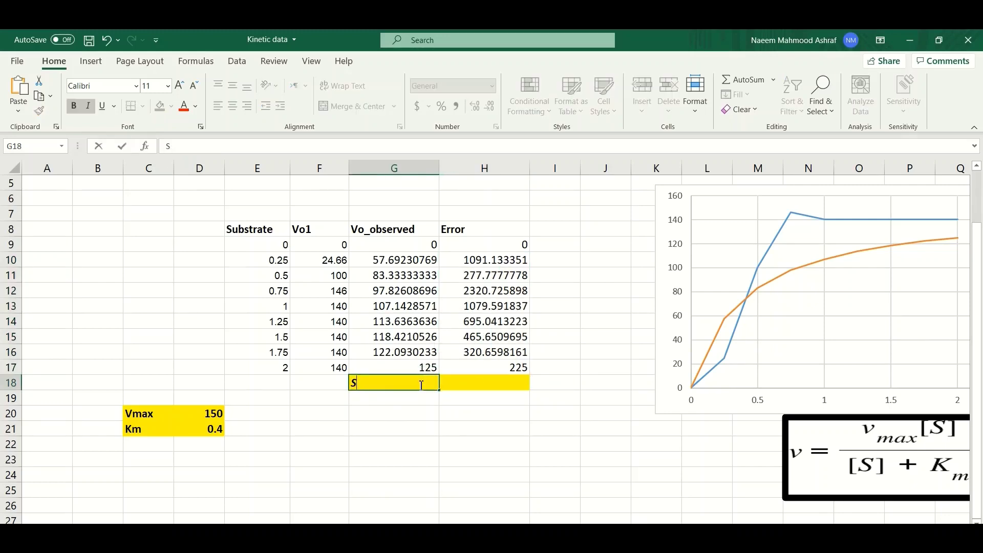
type("UM SSE")
key("Tab")
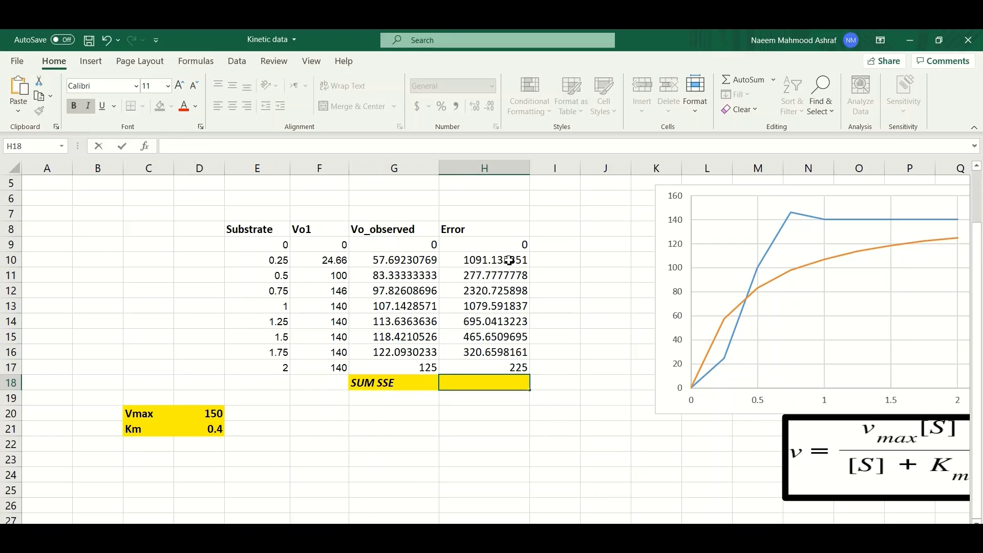
Step: Enter =Sum(H10:H17) in H18, totalling the errors to 6475.580972
type("=")
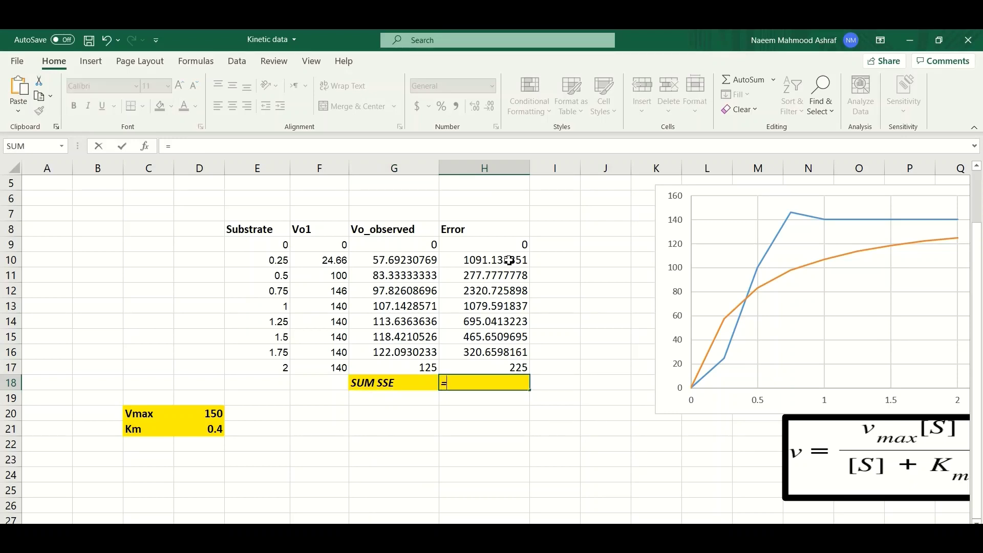
type("Sum(")
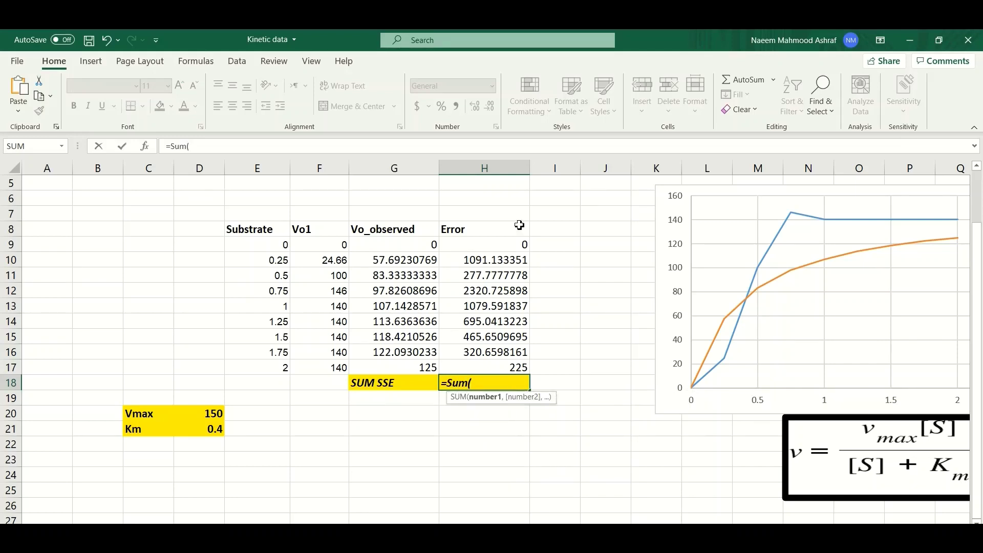
left_click(495, 261)
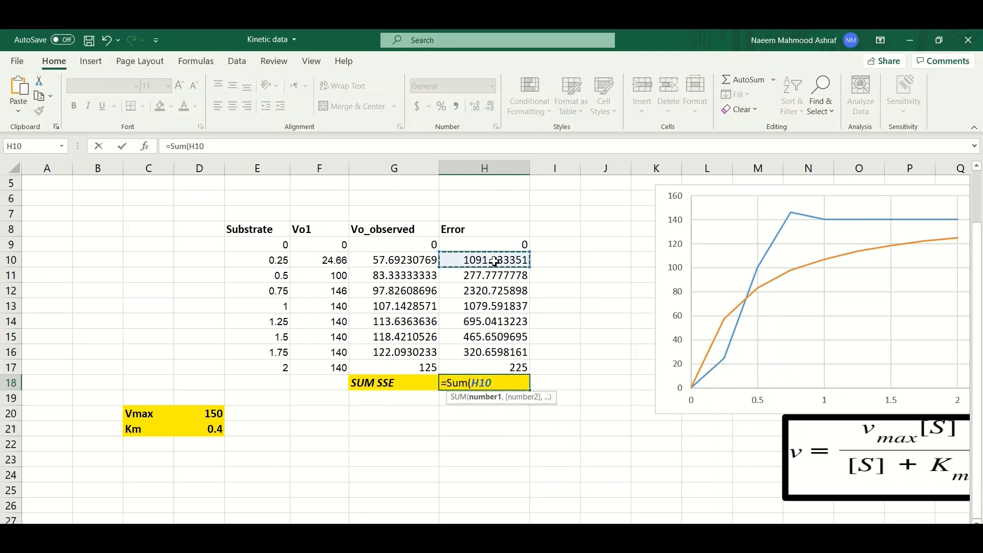
key("shift+Down")
key("shift+Down")
key("shift+Down")
key("shift+Down")
key("shift+Down")
key("shift+Down")
key("shift+Down")
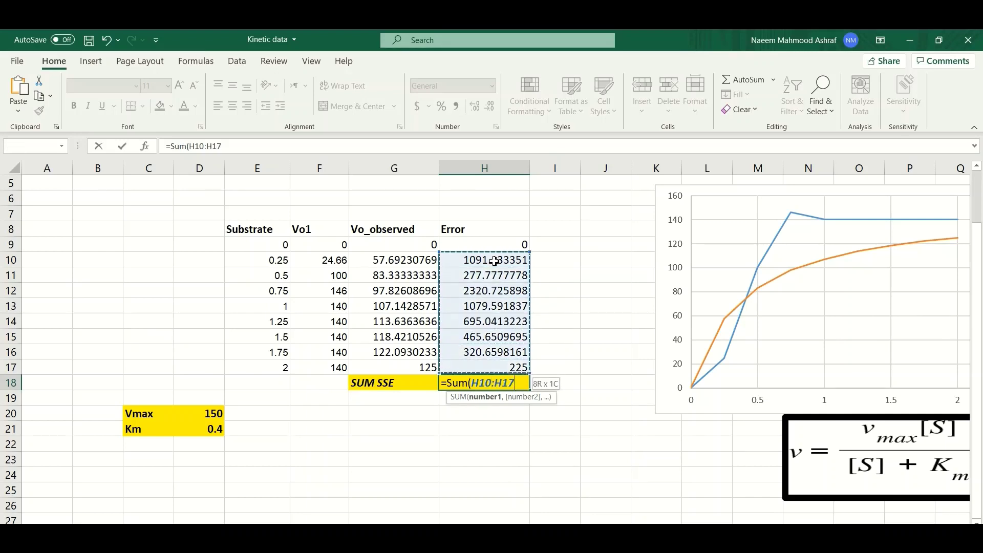
type(")")
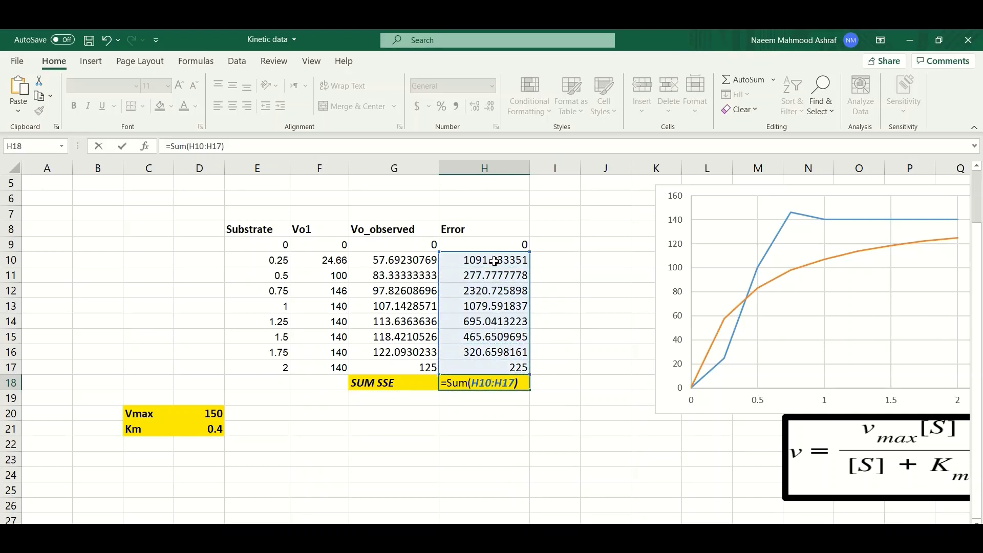
key("Return")
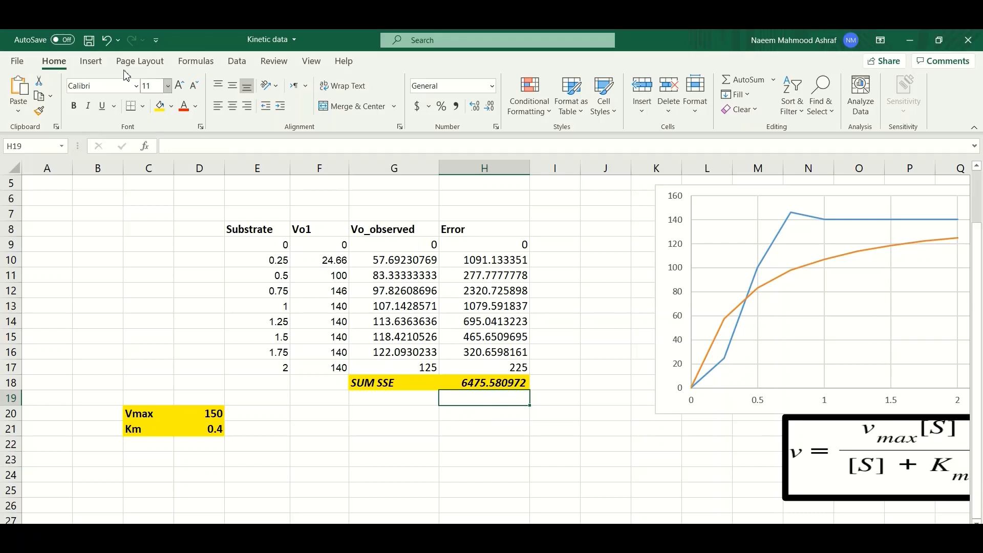
Step: Open Solver from the Data tab and set the objective to minimise $H$18
left_click(242, 67)
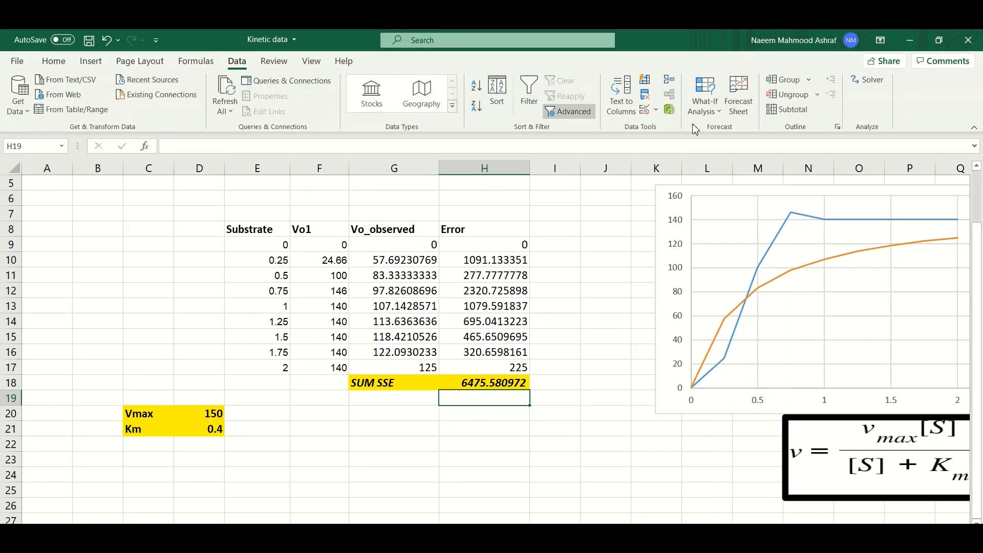
key("Up")
left_click(872, 82)
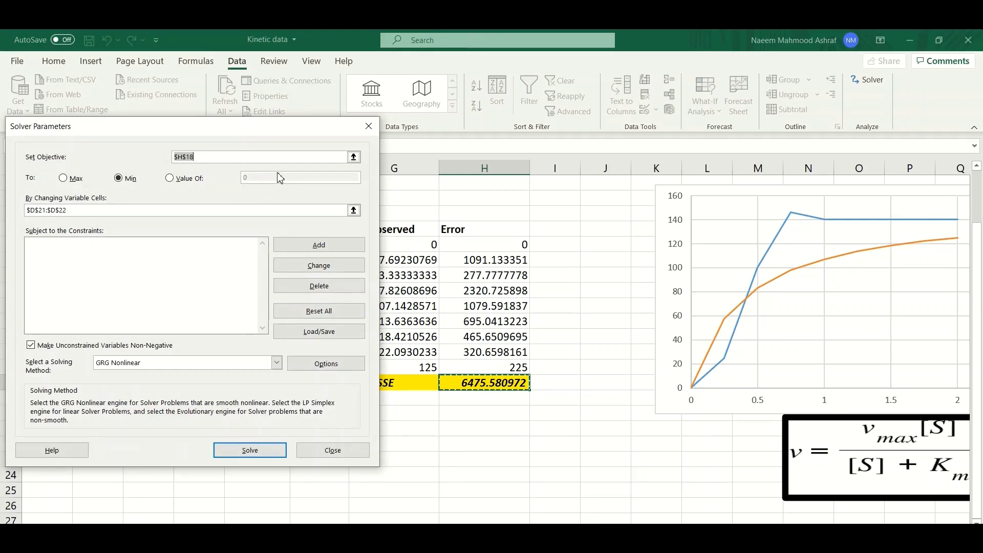
left_click(354, 157)
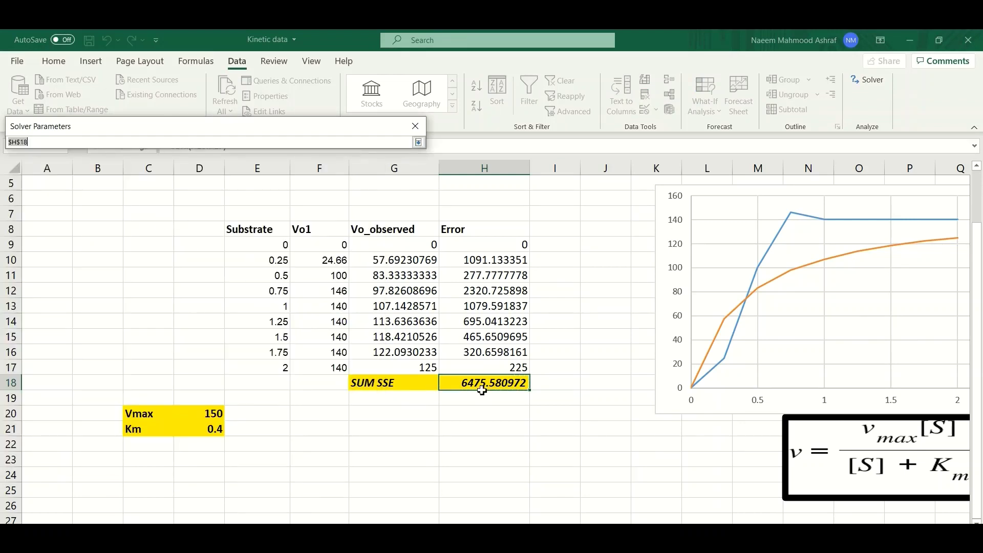
left_click(482, 390)
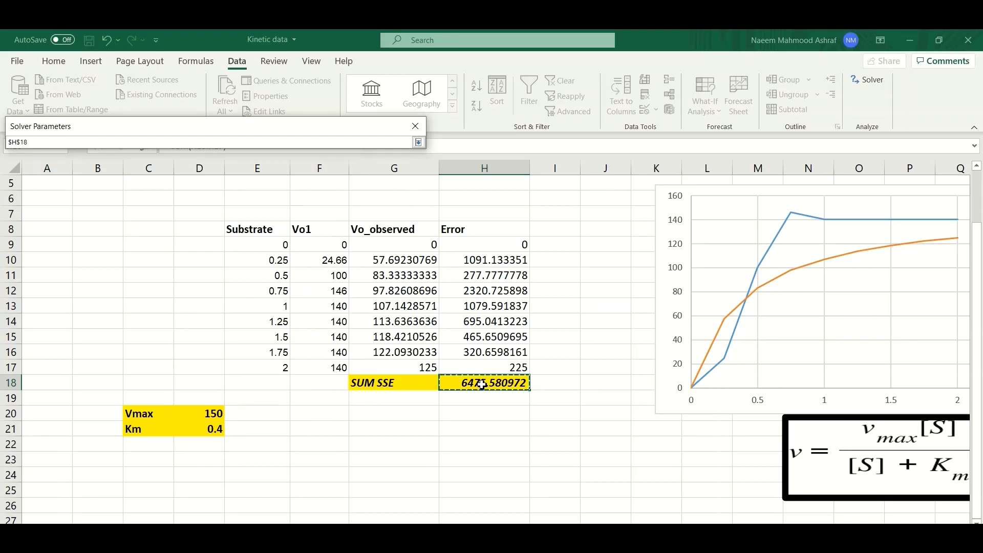
left_click(419, 143)
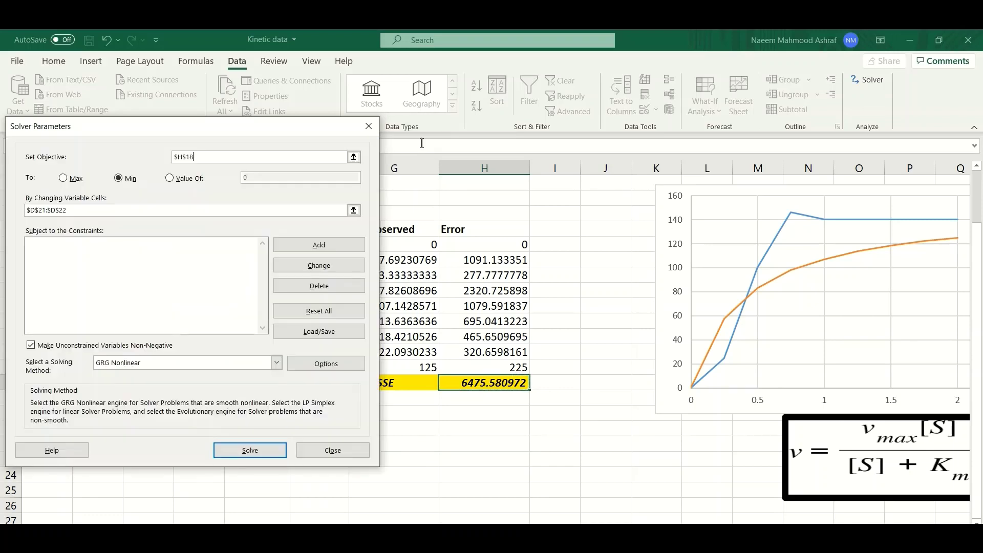
Step: Set Vmax and Km in $D$20:$D$21 as Solver's variable cells
left_click(354, 210)
left_click(211, 414)
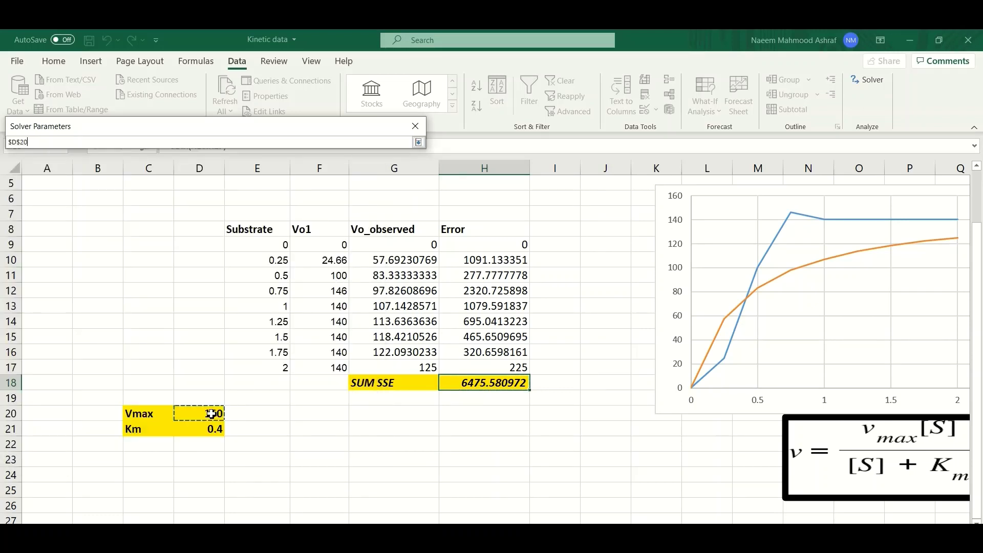
left_click_drag(211, 414, 214, 432)
left_click(419, 143)
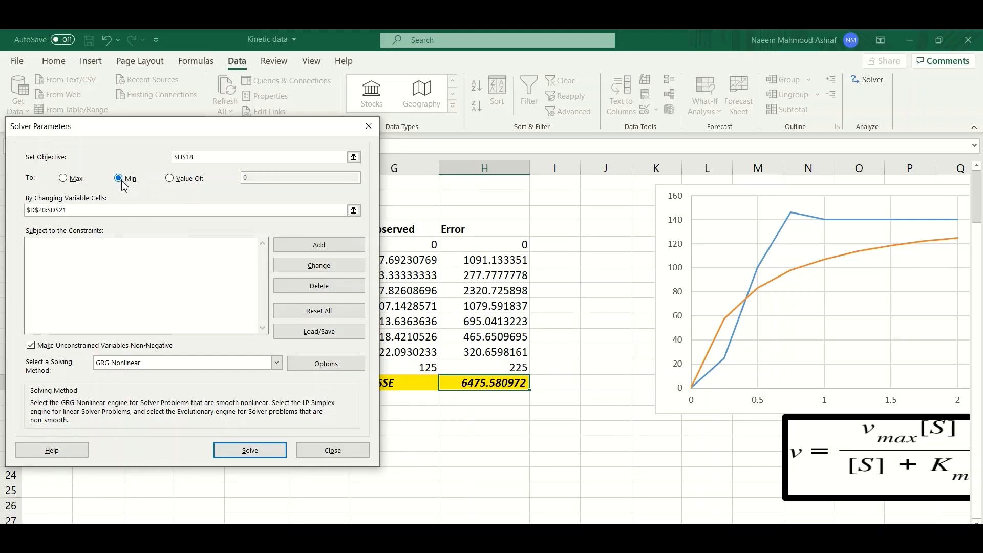
Step: Solve and keep the solution: Vmax 193.768, Km 0.52494, SUM SSE 2943.623319
left_click(245, 453)
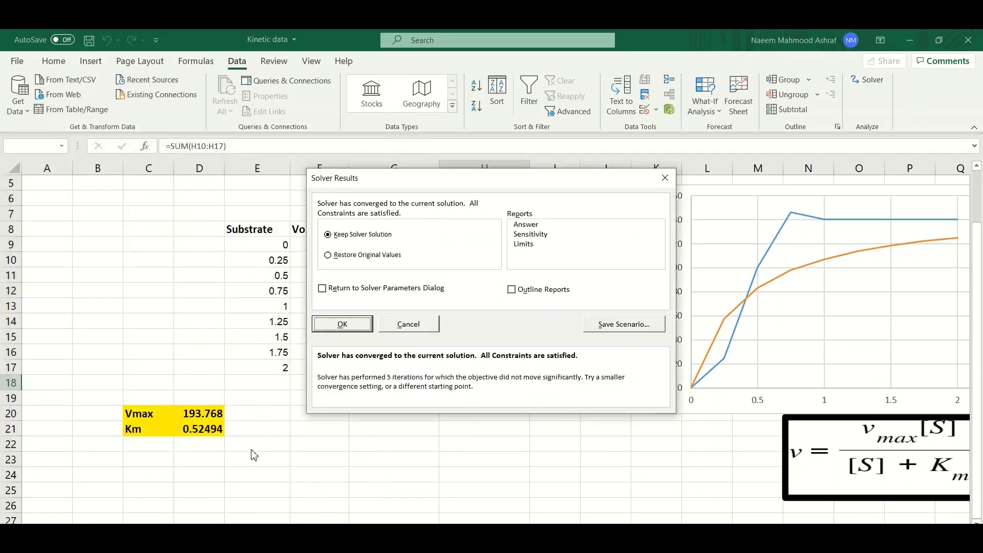
left_click(342, 323)
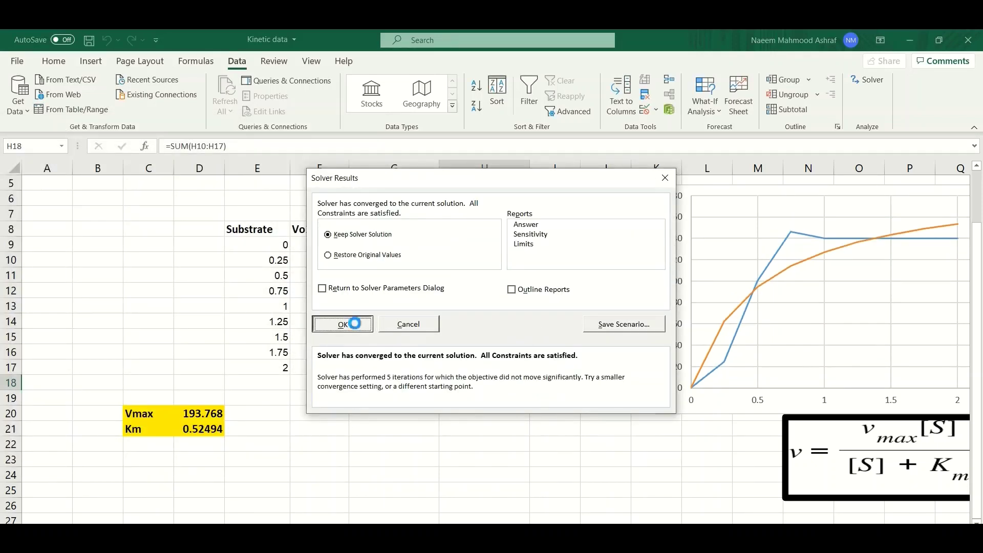
left_click_drag(192, 417, 207, 432)
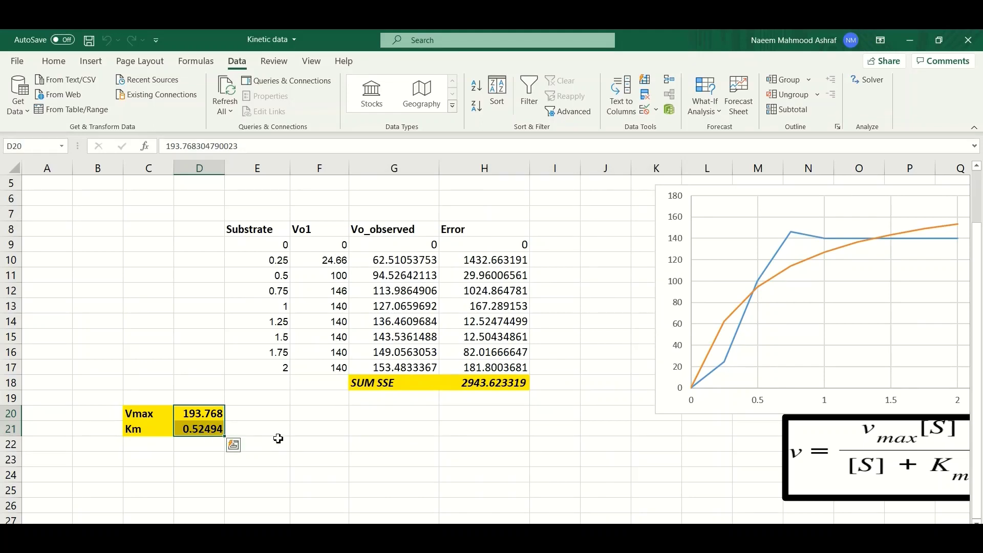
left_click(298, 439)
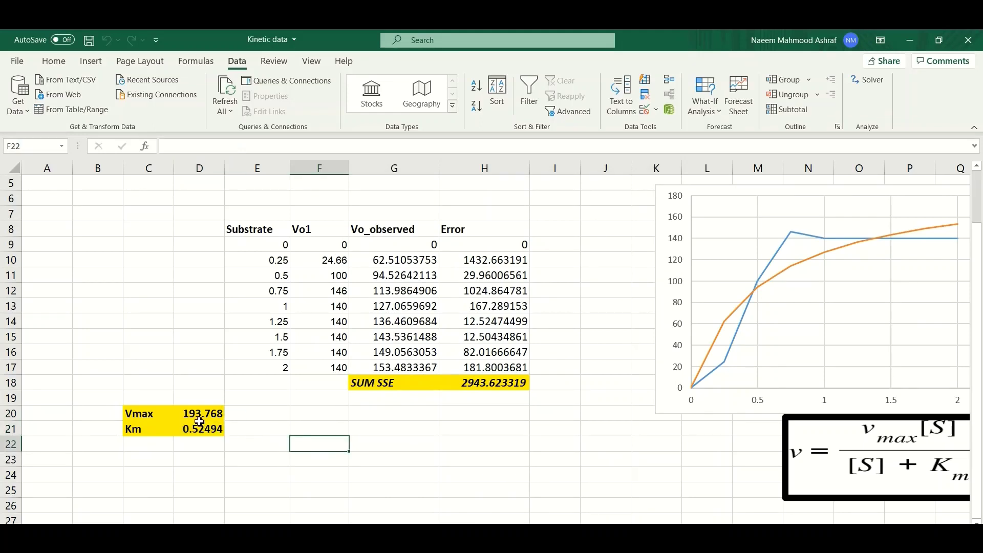
scroll(200, 470, "up", 2)
left_click_drag(200, 470, 211, 490)
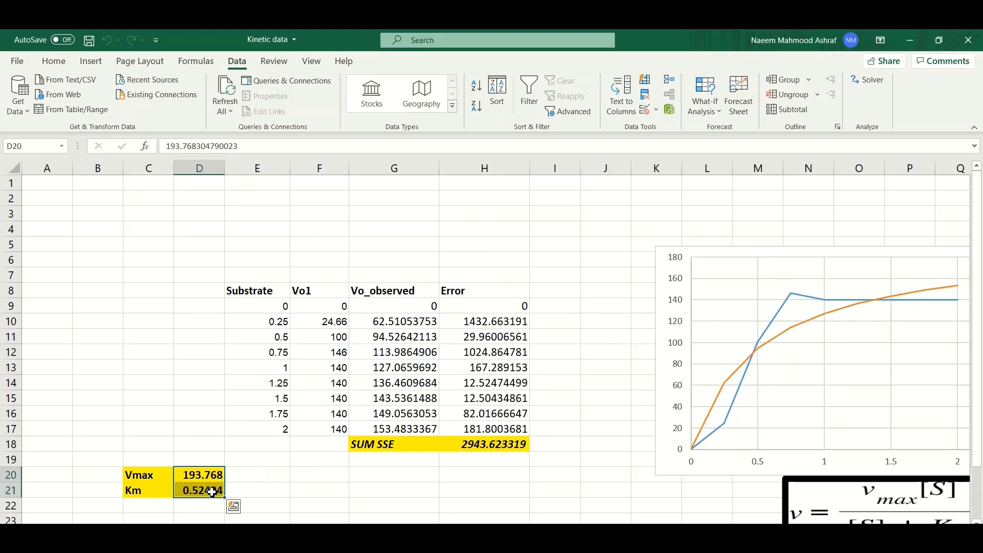
left_click_drag(259, 290, 302, 428)
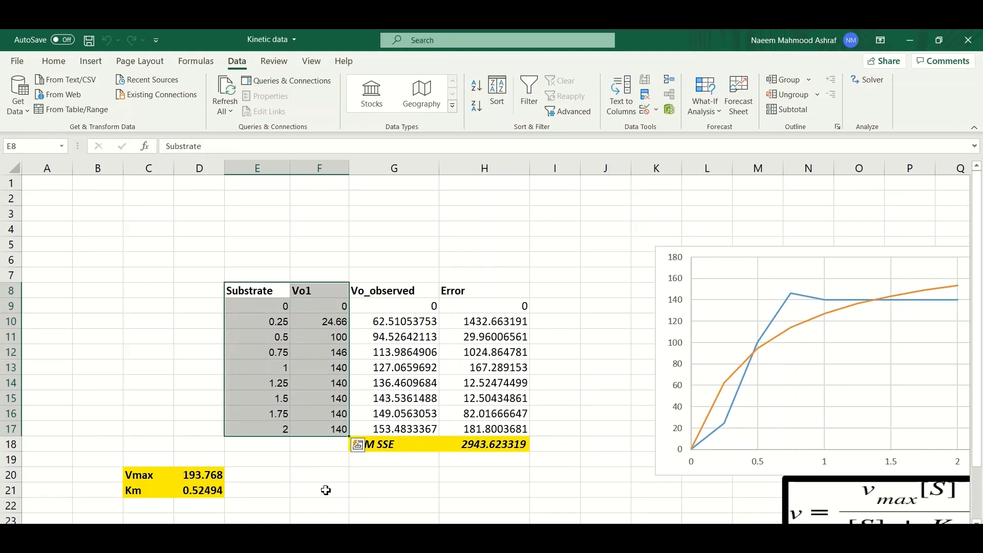
left_click(325, 490)
left_click(421, 507)
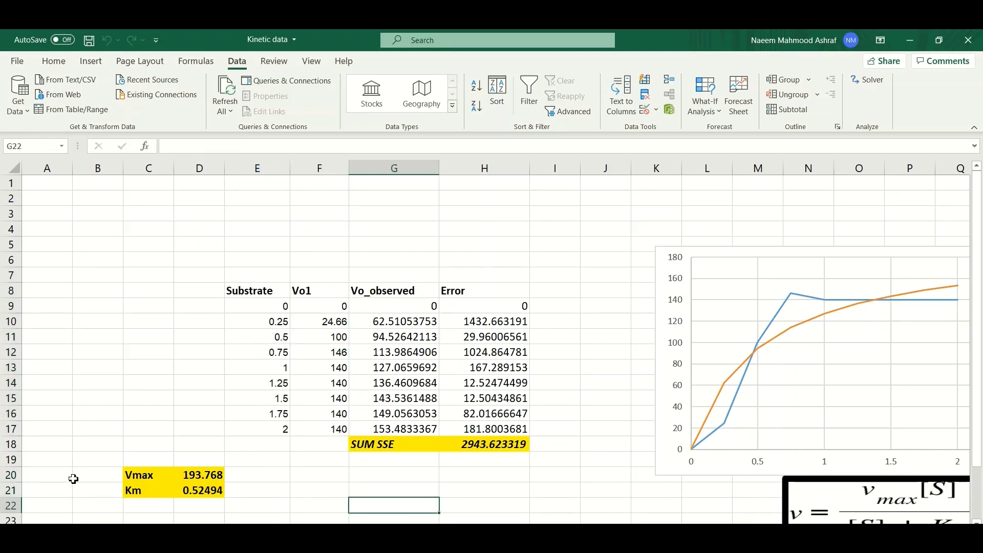
Step: Label F22 'Kcat=' and enter the enzyme concentration Et = 0.5 in F20:G20
key("Left")
key("Left")
key("Left")
key("Left")
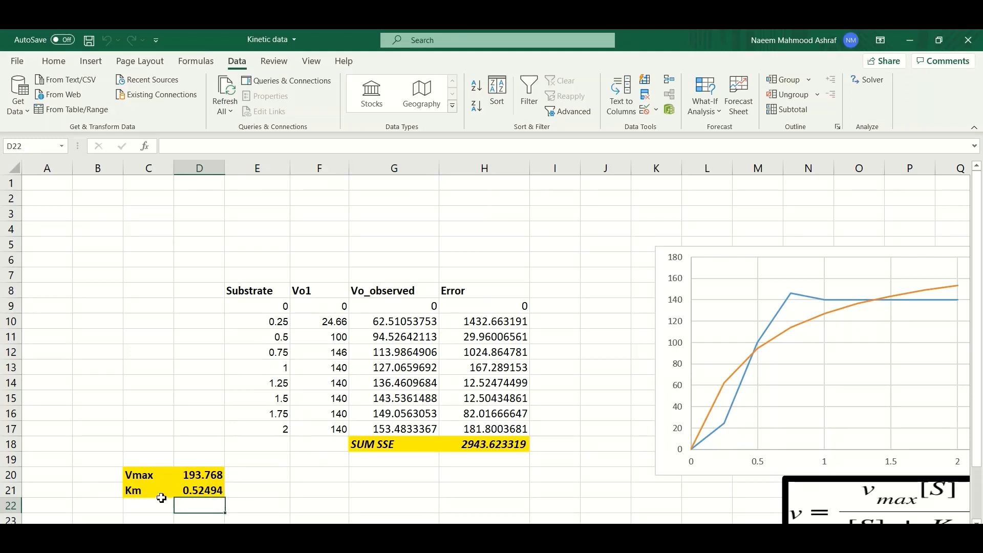
key("Right")
key("Right")
key("Right")
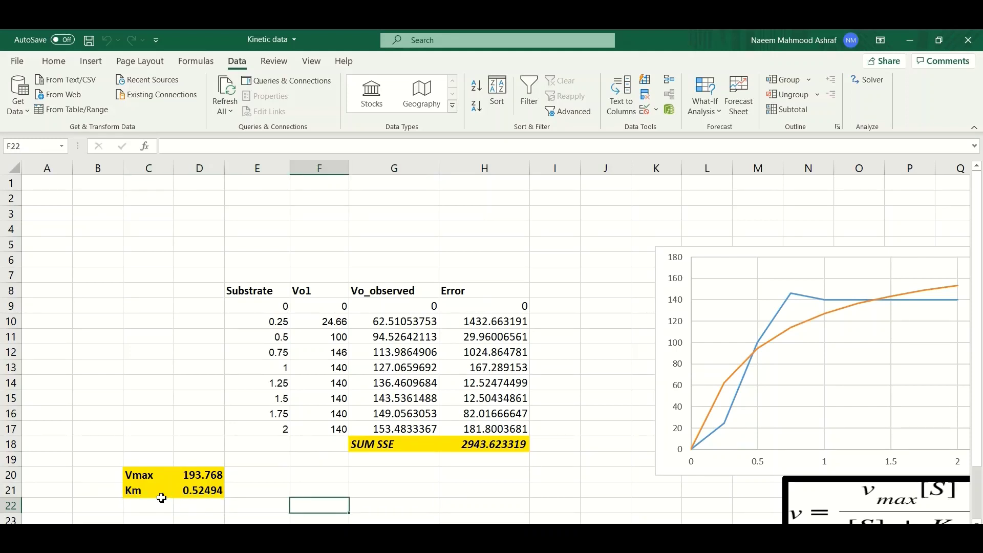
type("Kca")
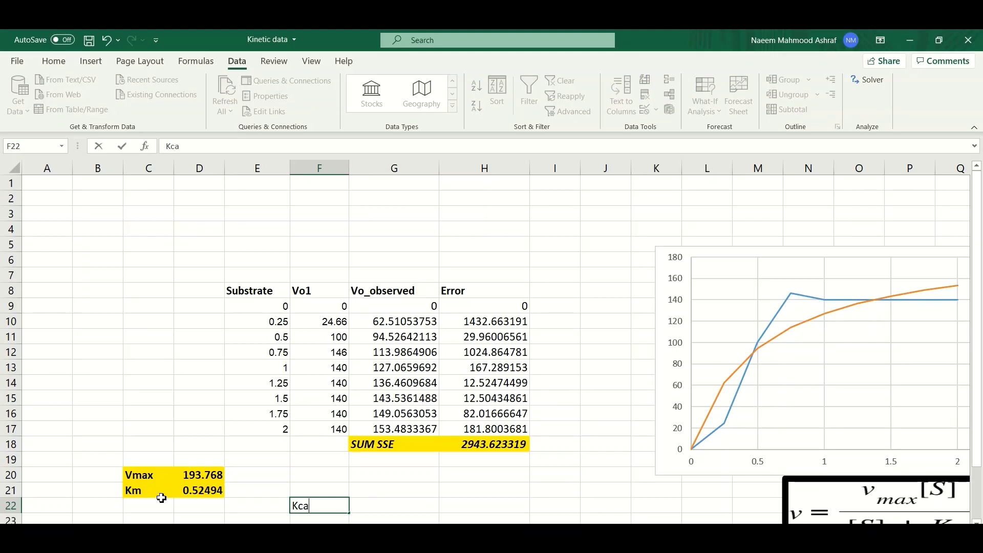
type("t=")
key("Tab")
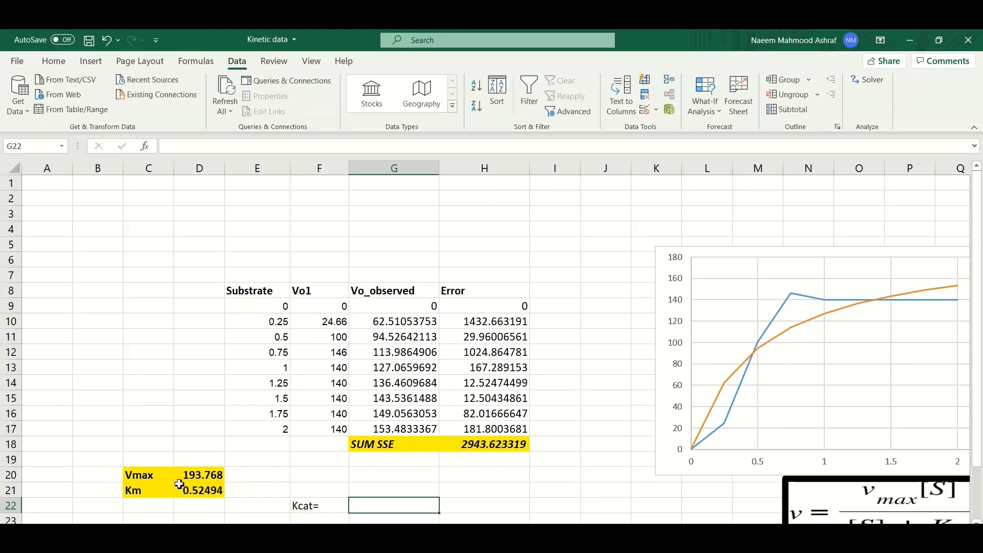
left_click(205, 476)
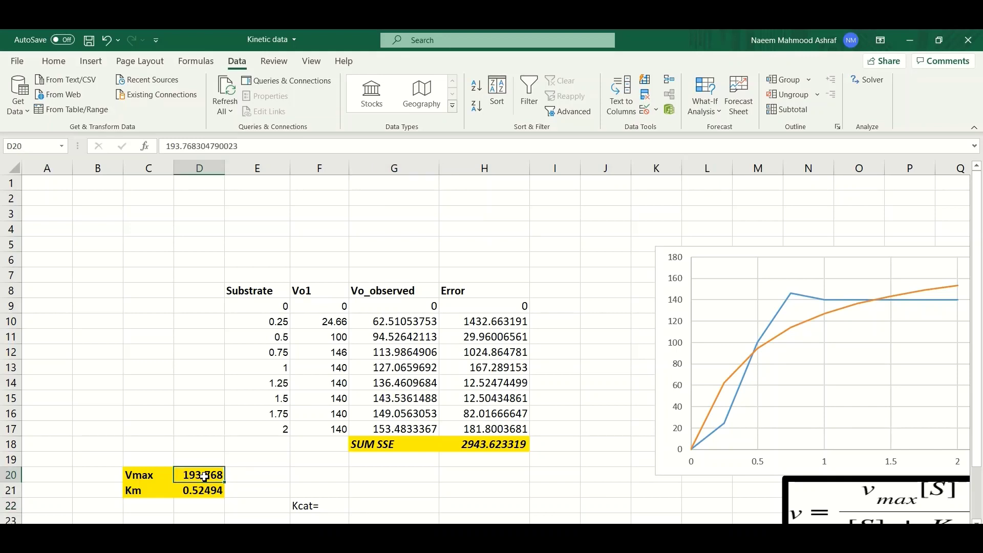
left_click(322, 477)
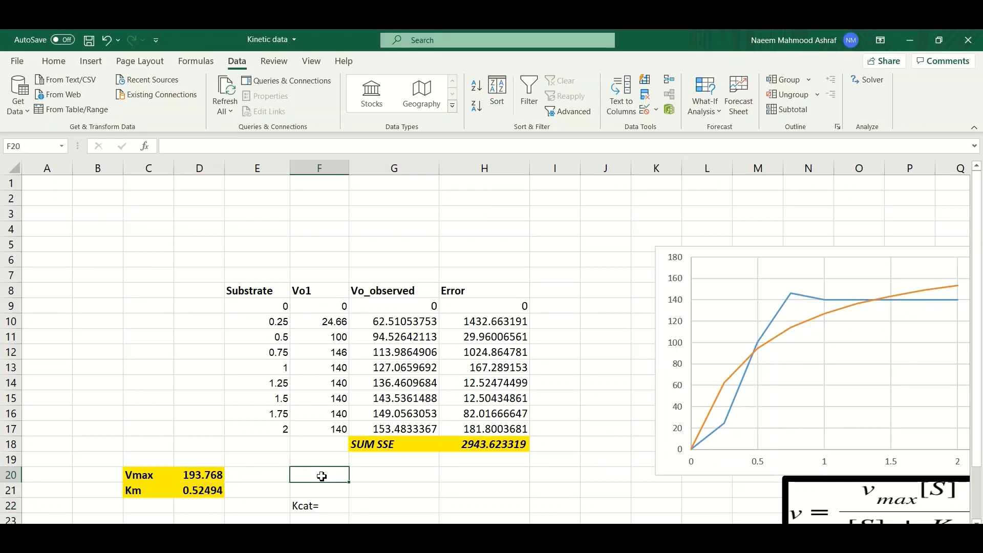
type("Et")
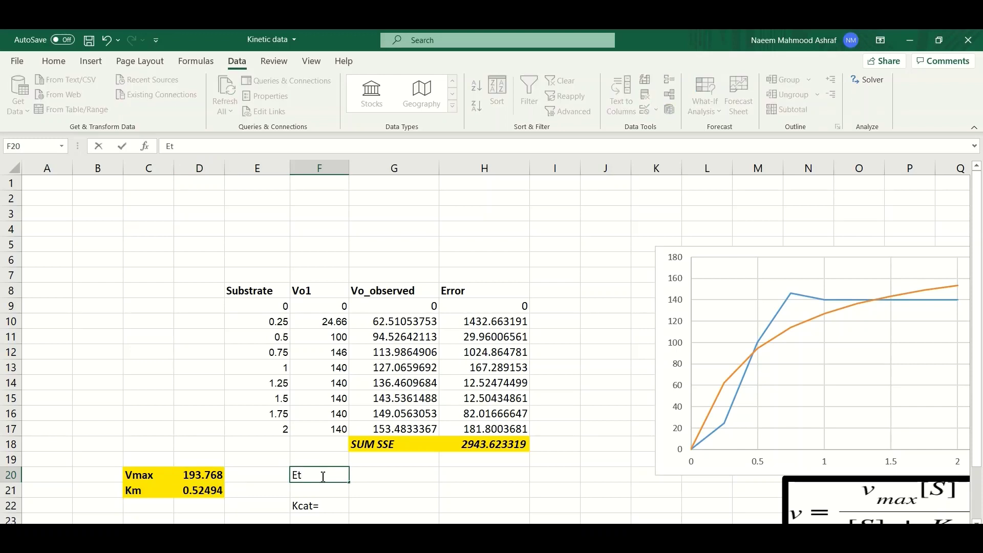
key("Tab")
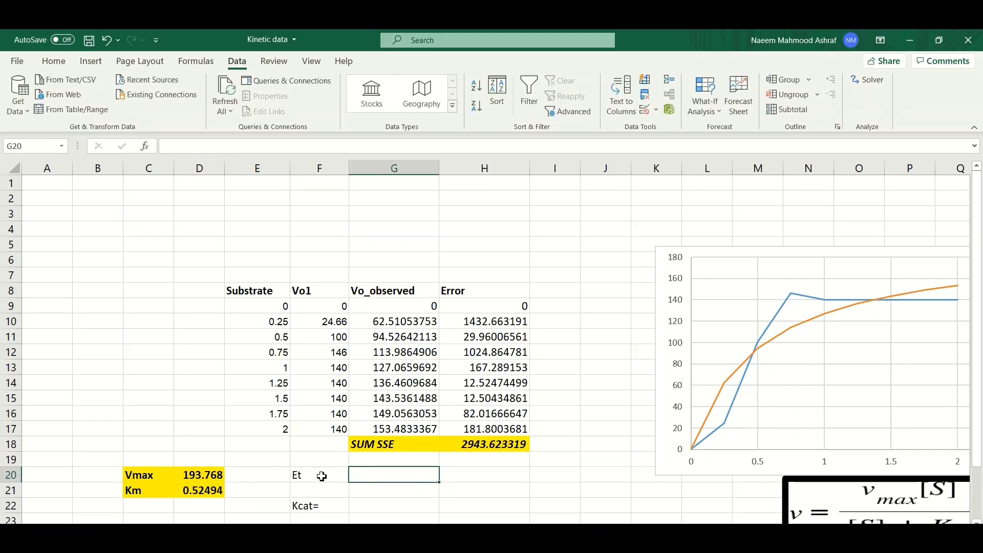
type("0.5")
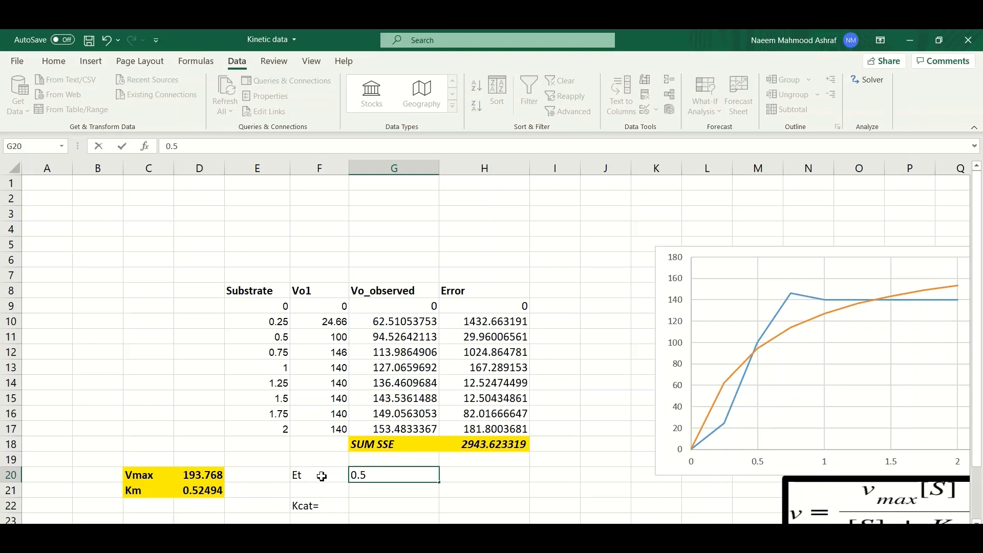
left_click(351, 509)
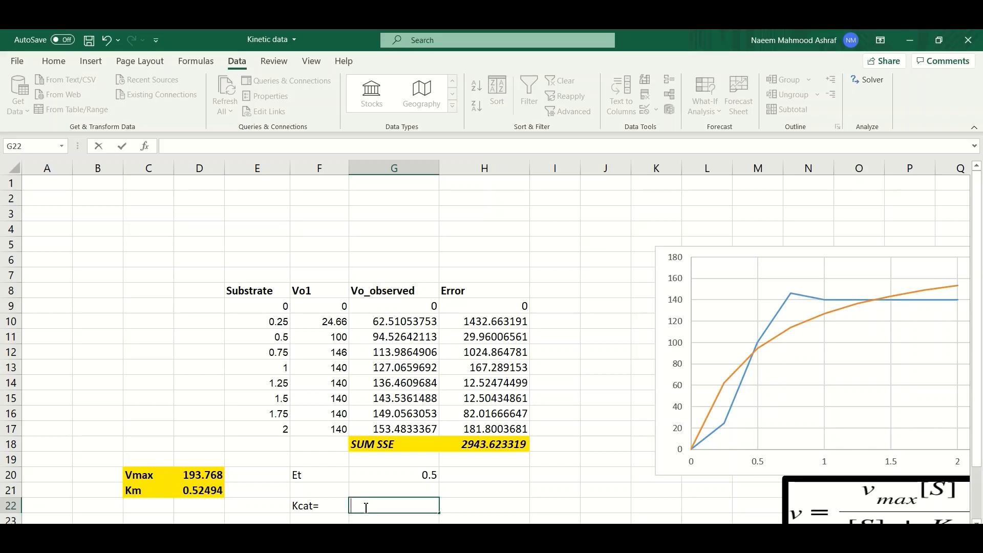
Step: Enter =(D20/G20) in G22 so Kcat computes as 387.5366096
type("=(")
left_click(216, 481)
type("/")
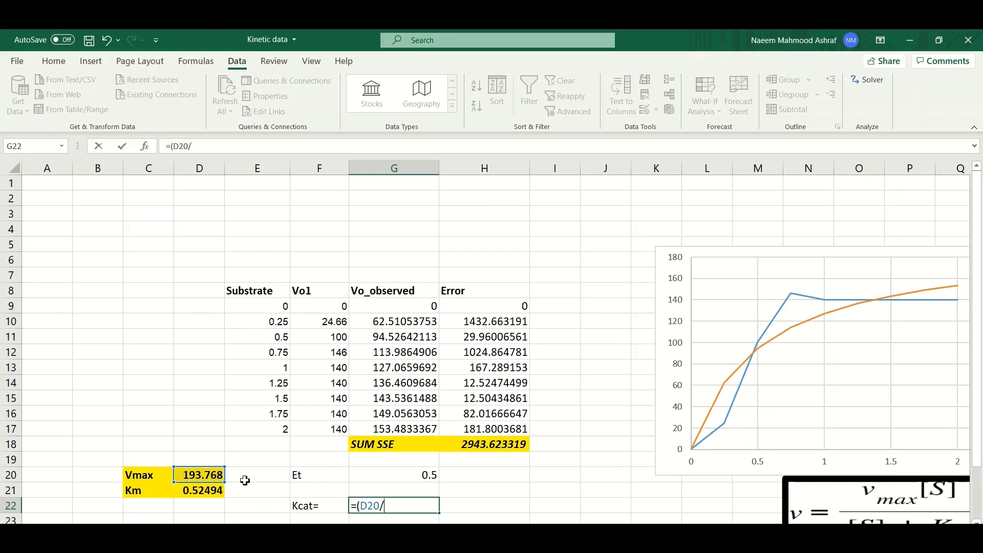
left_click(422, 480)
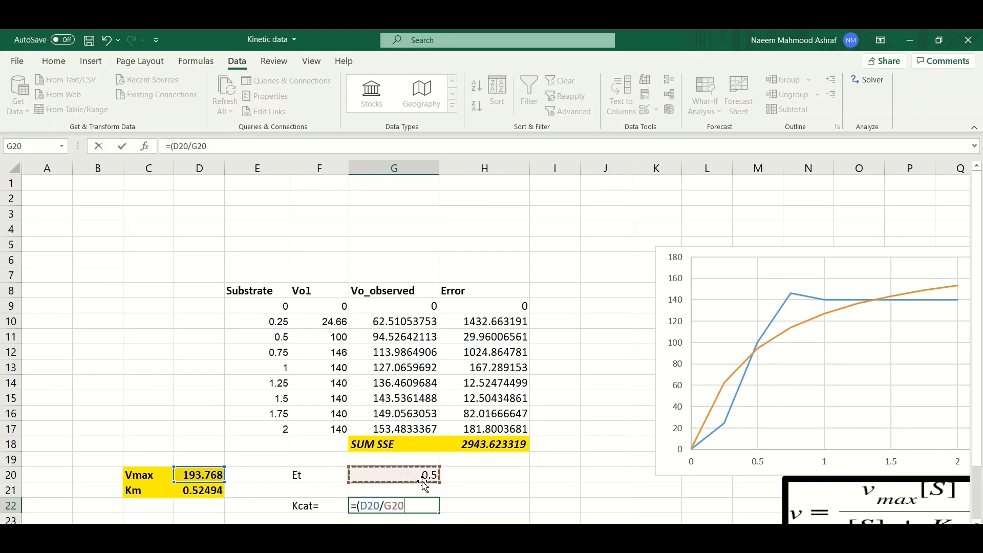
type(")")
key("Return")
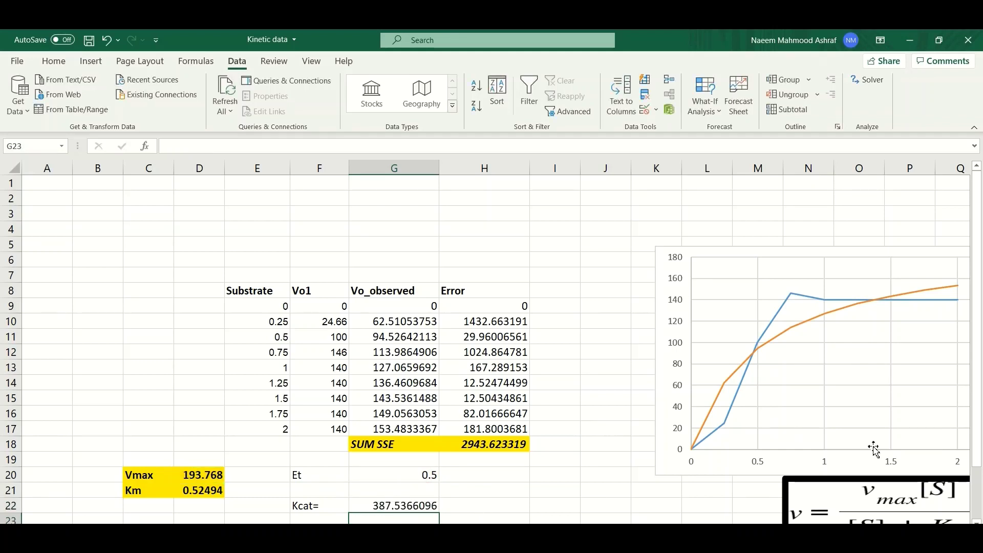
left_click_drag(978, 385, 980, 413)
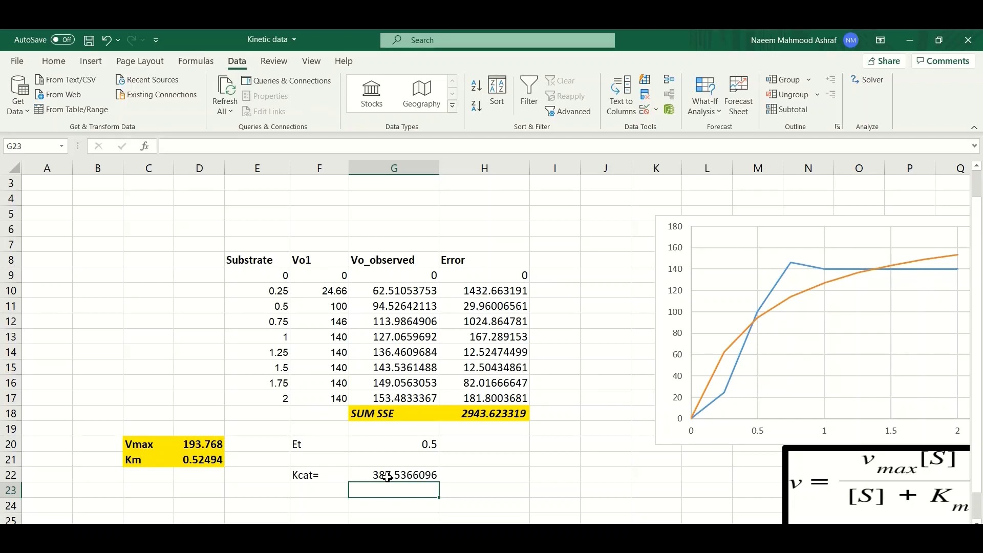
left_click(555, 413)
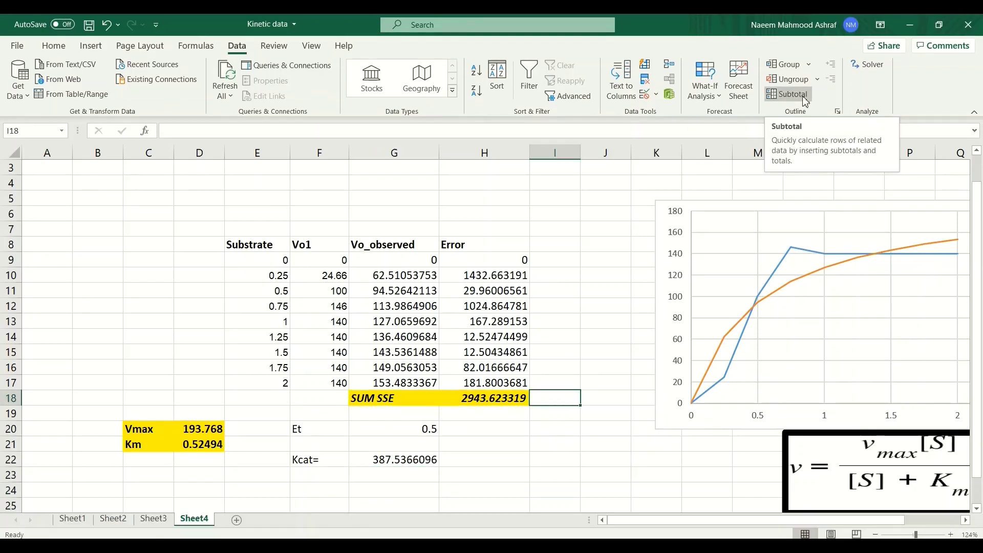
left_click(868, 75)
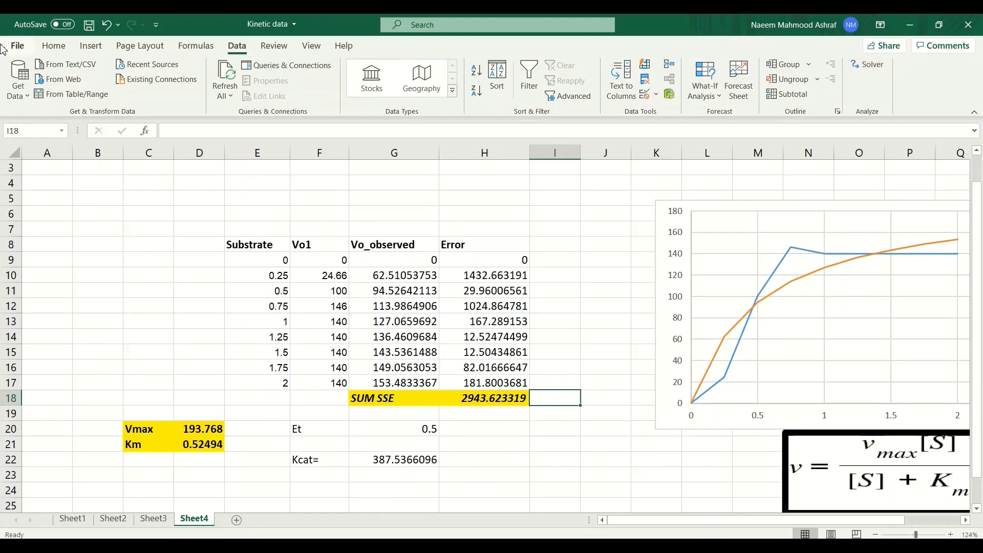
left_click(19, 47)
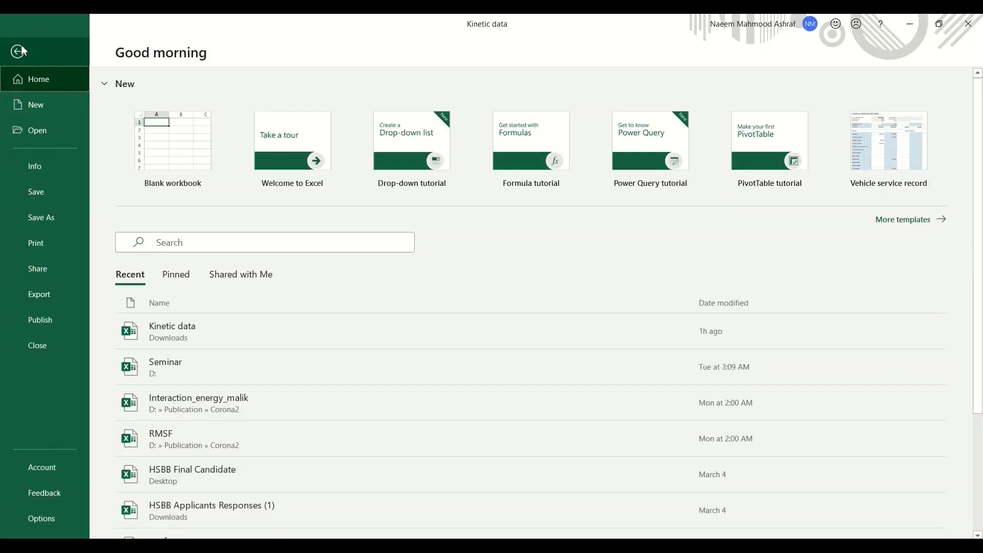
left_click(48, 519)
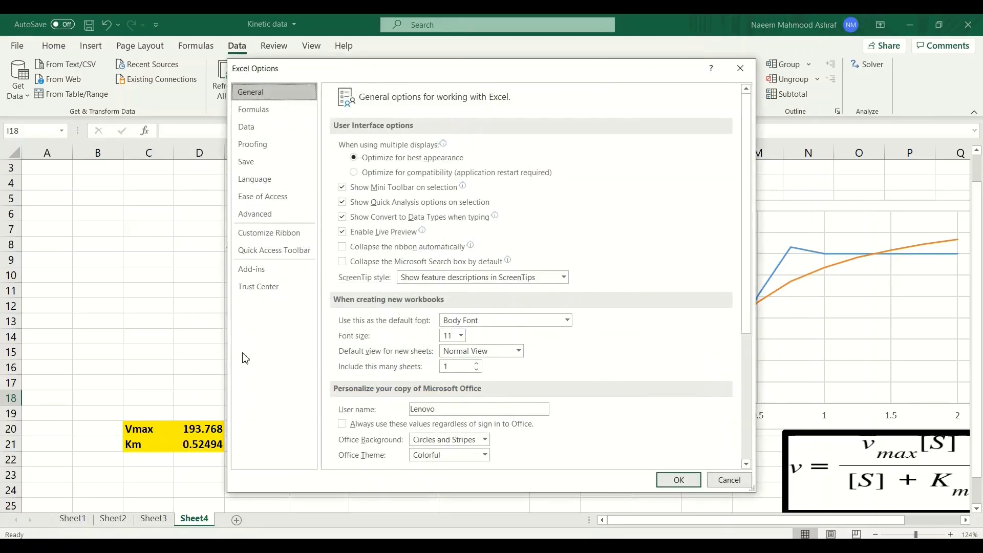
left_click(252, 271)
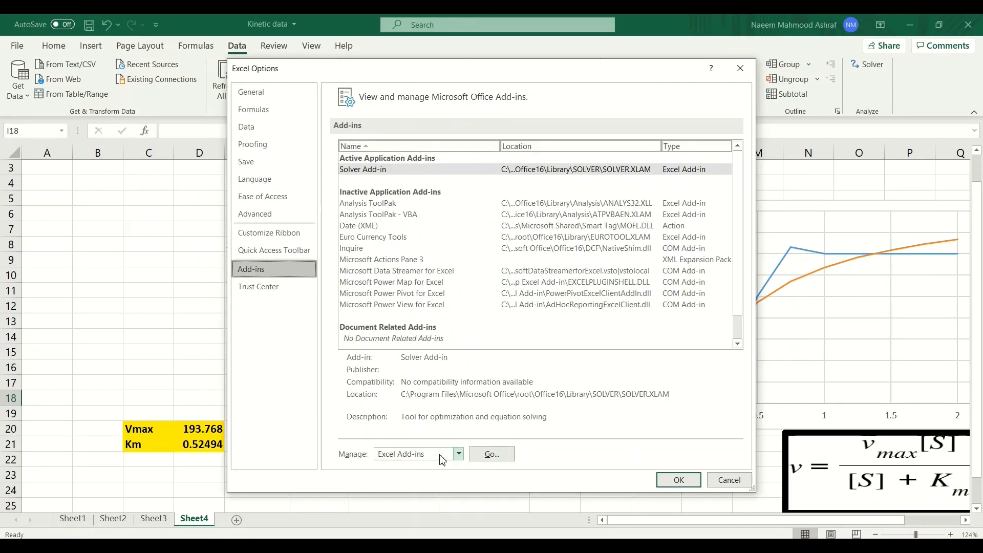
left_click(481, 455)
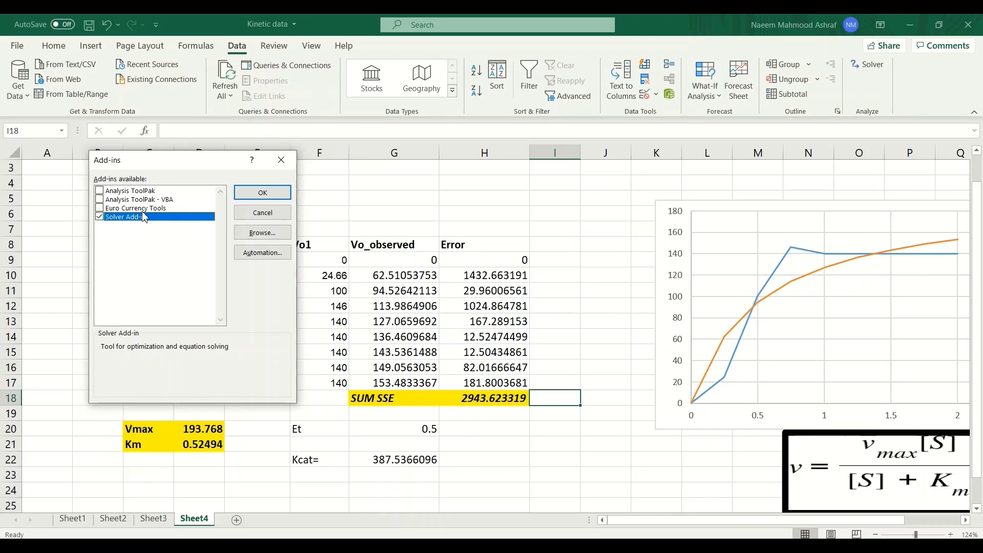
left_click(262, 194)
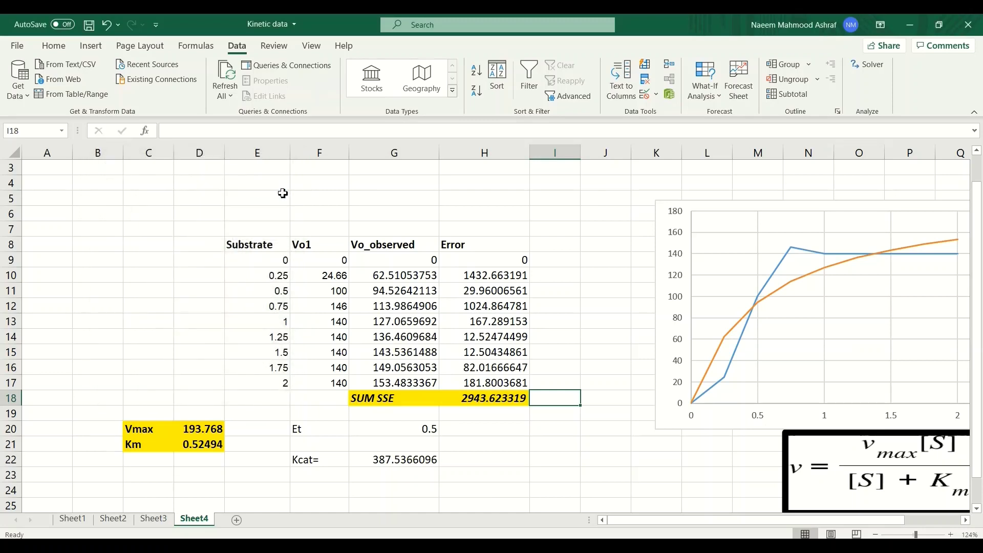
left_click(871, 72)
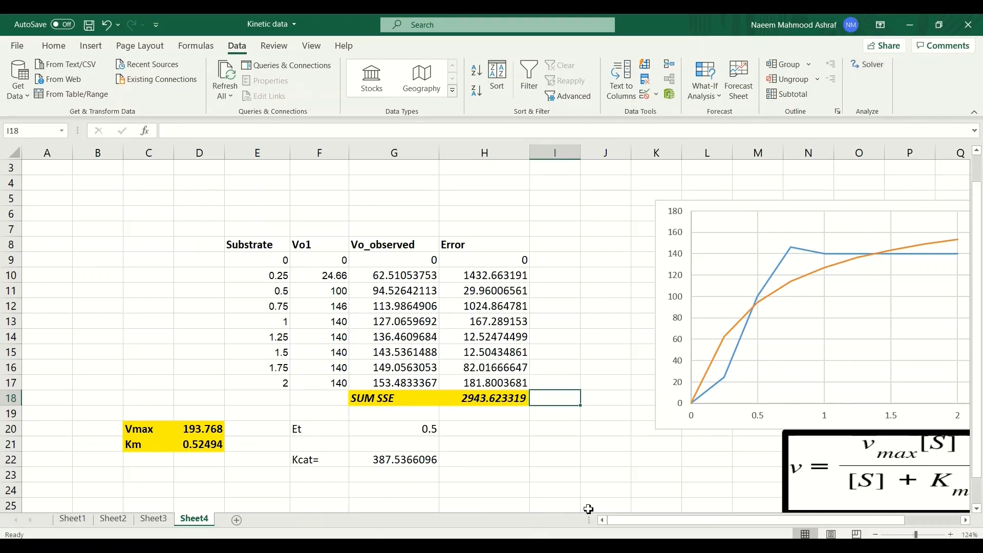